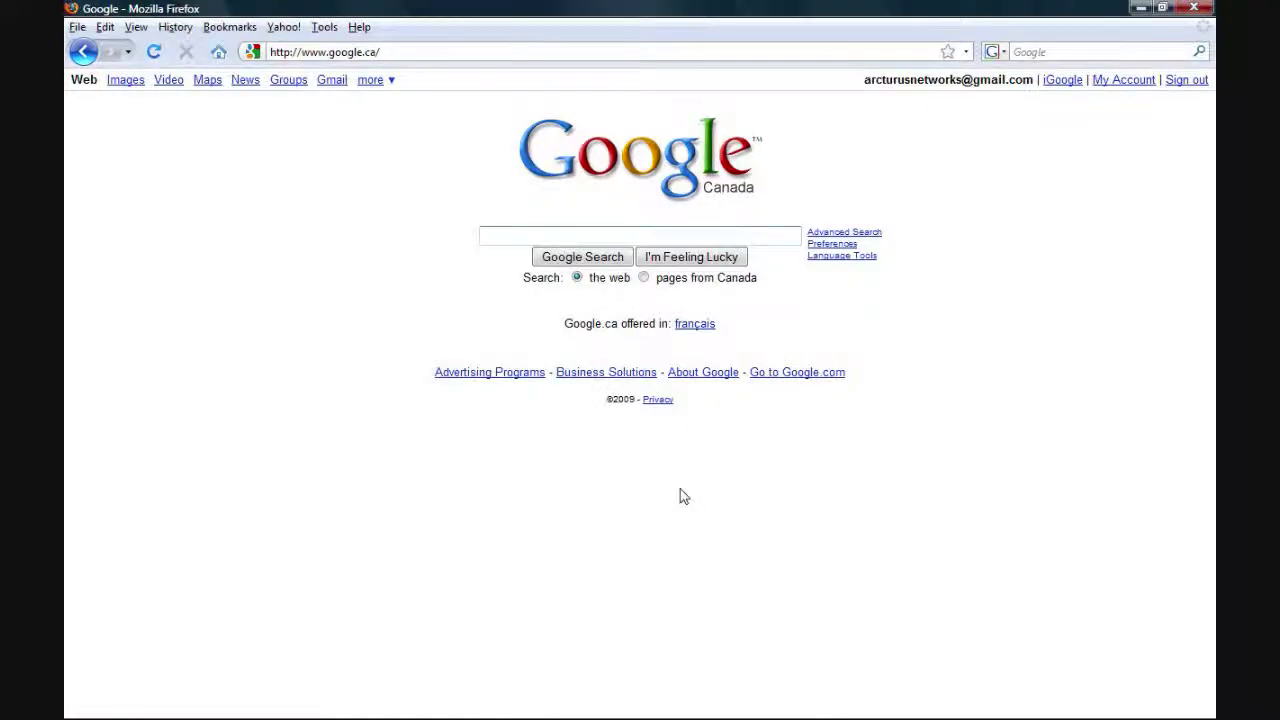
Load the VoIP module's web configuration page at 192.168.1.14
left_click(407, 54)
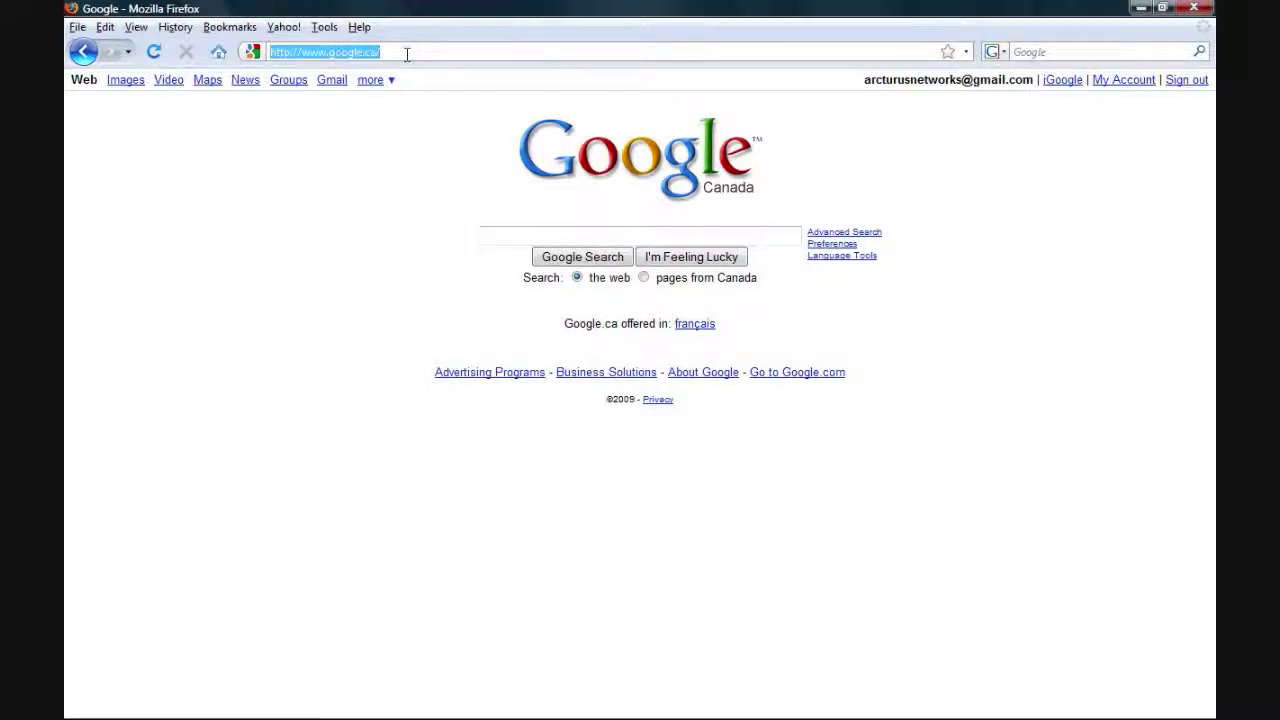
type("192.16")
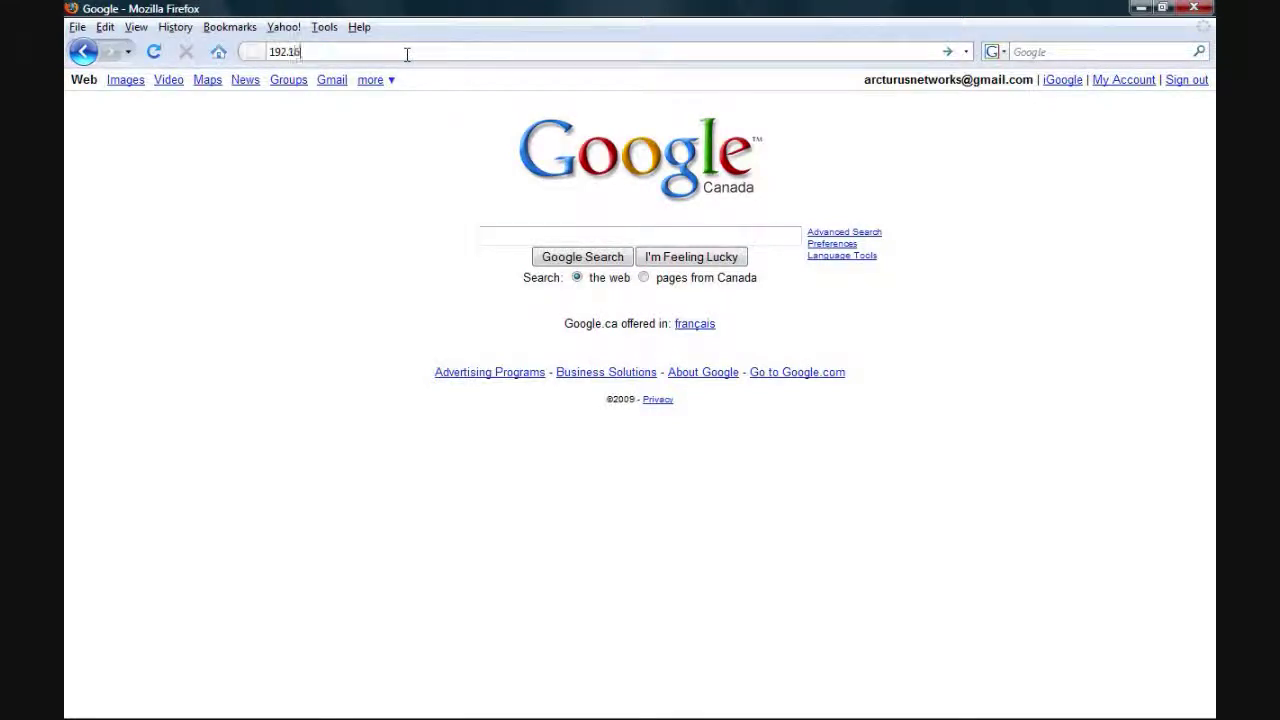
type("8.1.14")
key("Return")
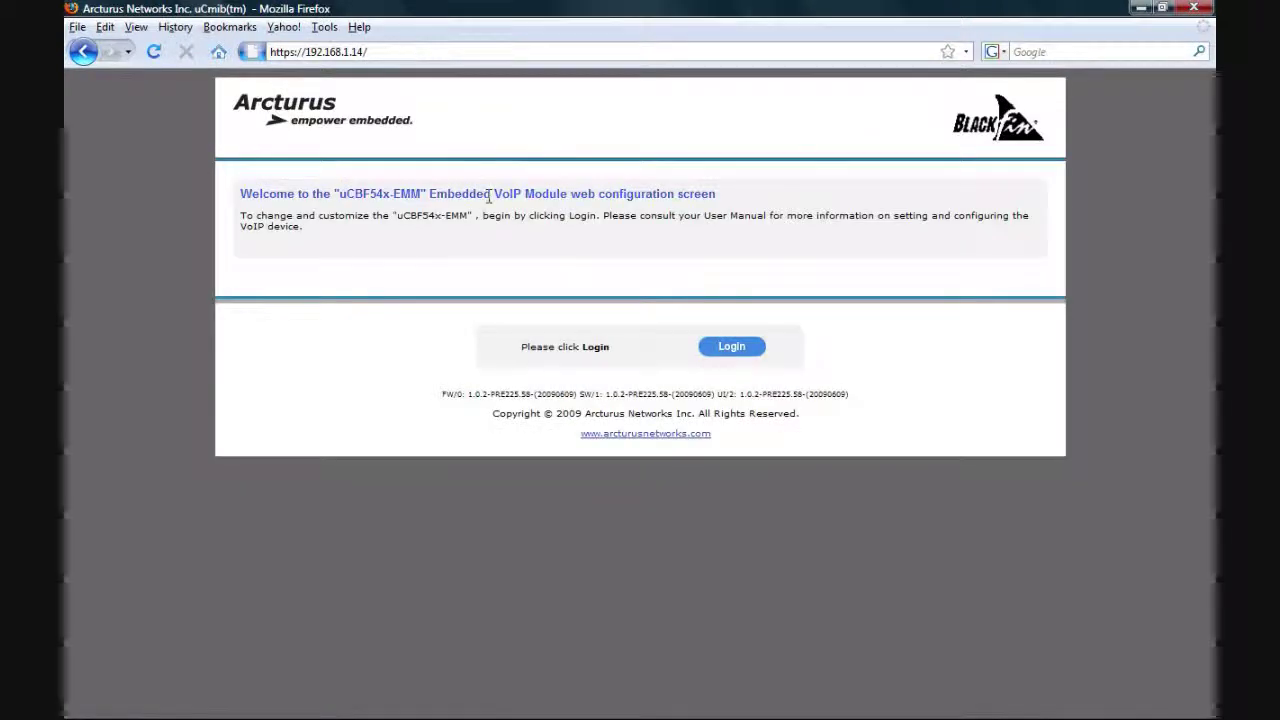
Log in with the administrator user name and password to reach General Status
left_click(727, 356)
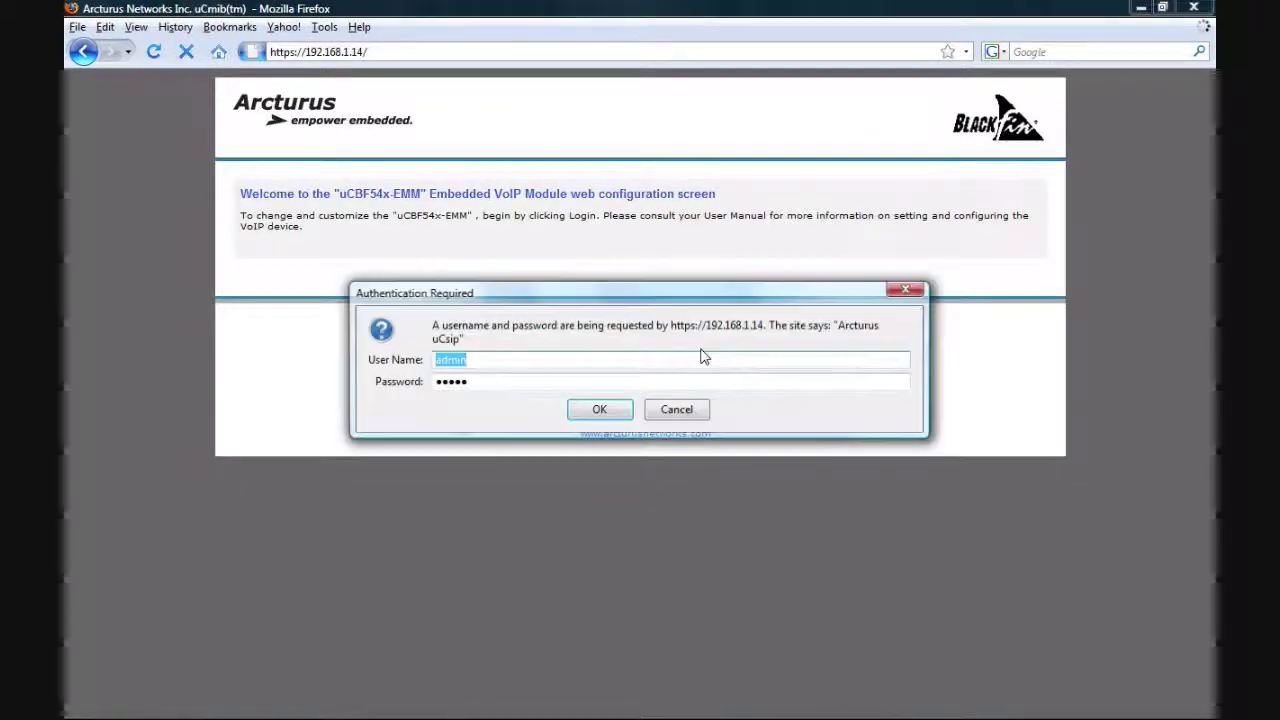
type("admin")
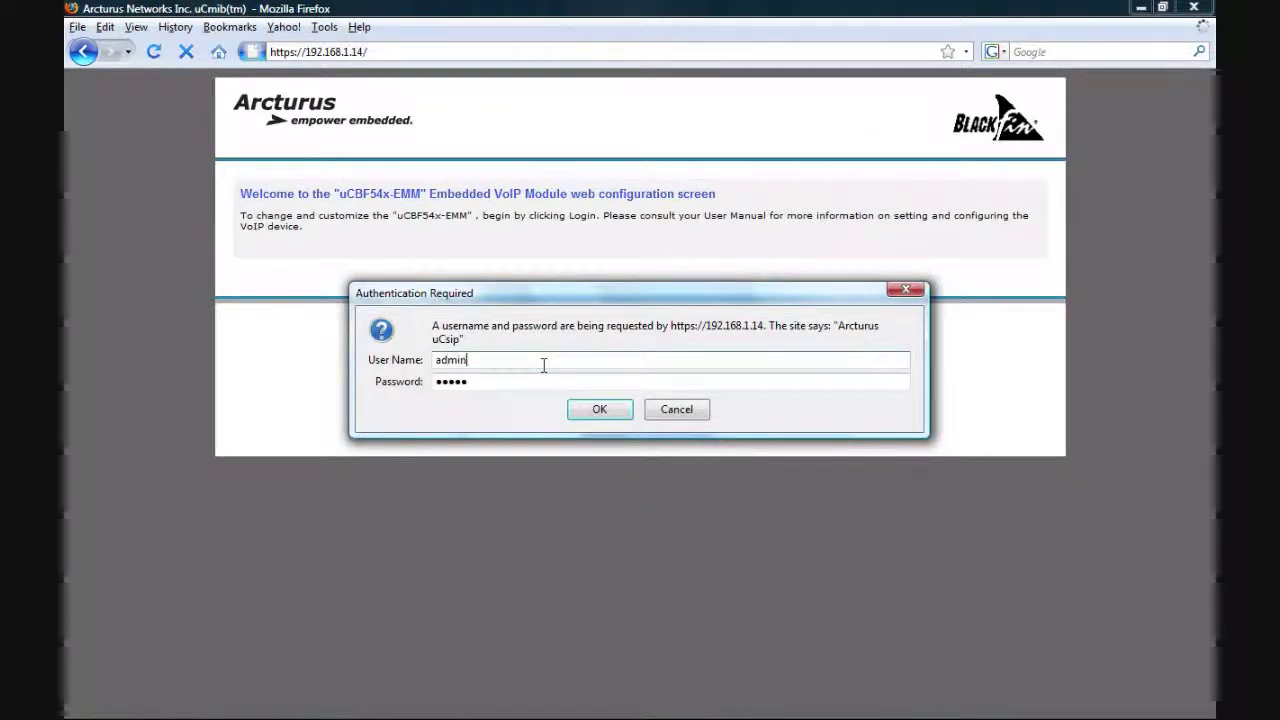
key("Tab")
key("BackSpace")
type("admin")
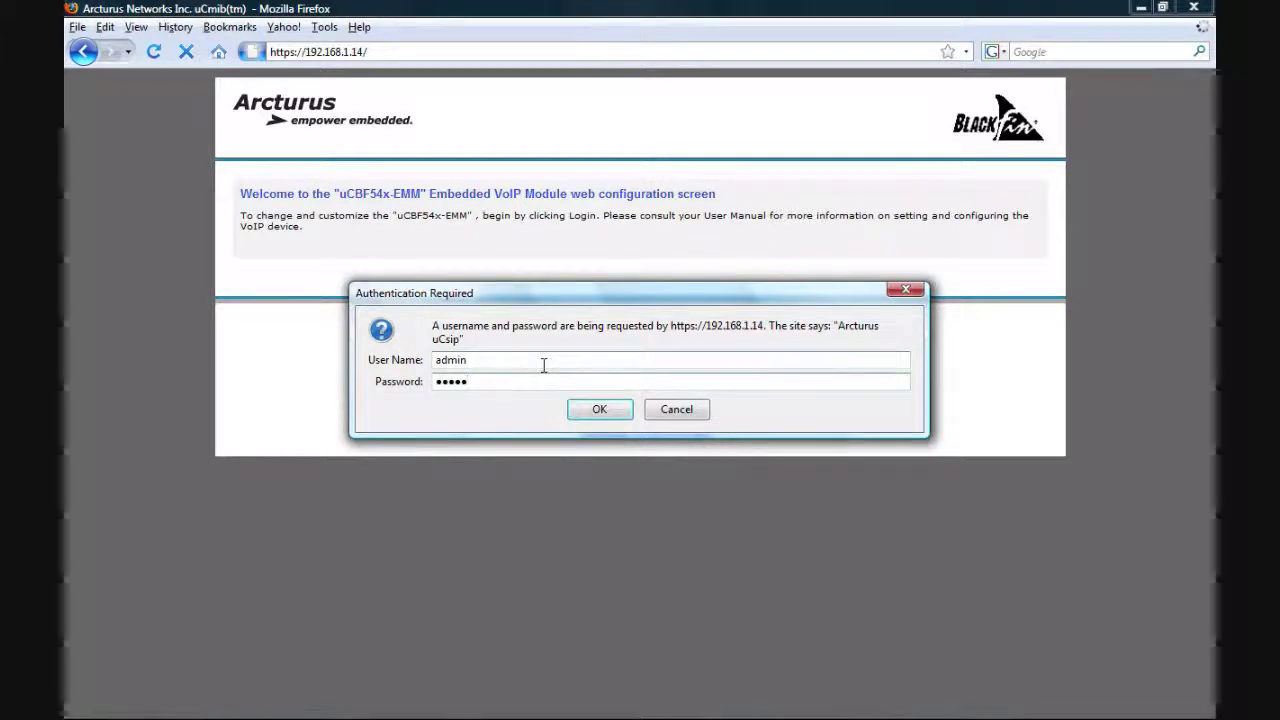
left_click(621, 412)
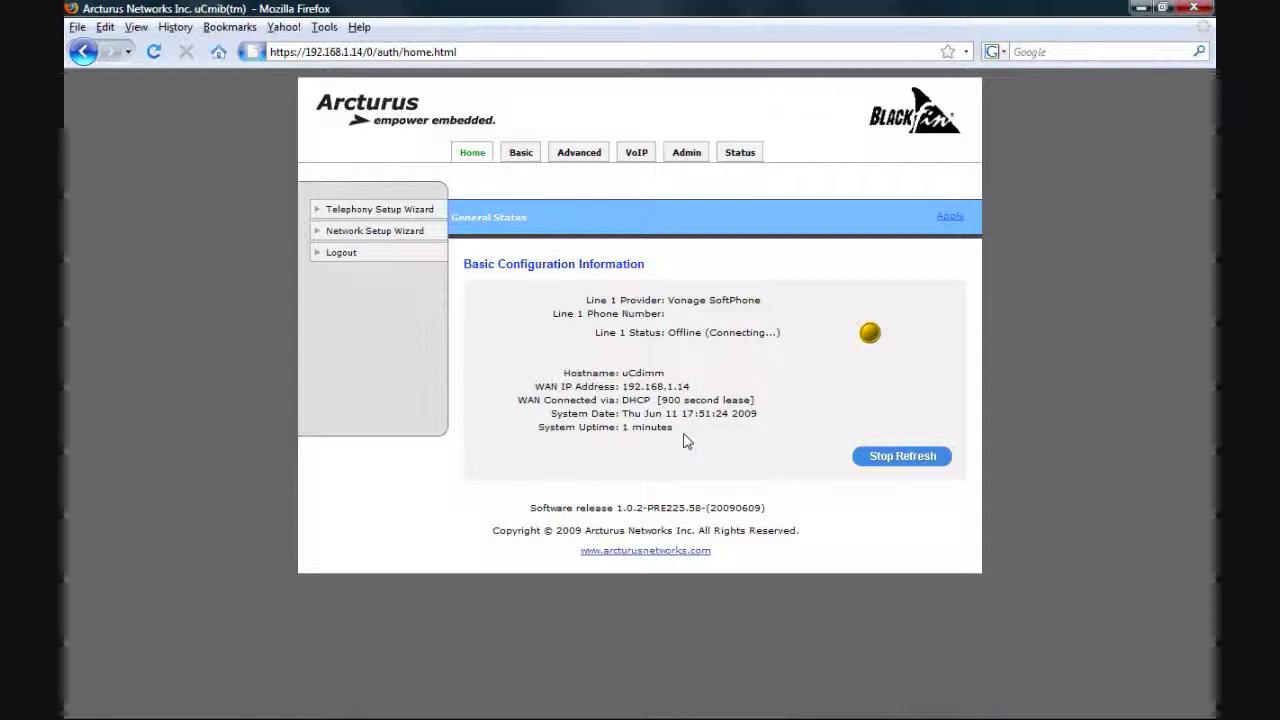
Look at the Telephony and Network setup wizards, start the network wizard, then exit it
left_click(378, 214)
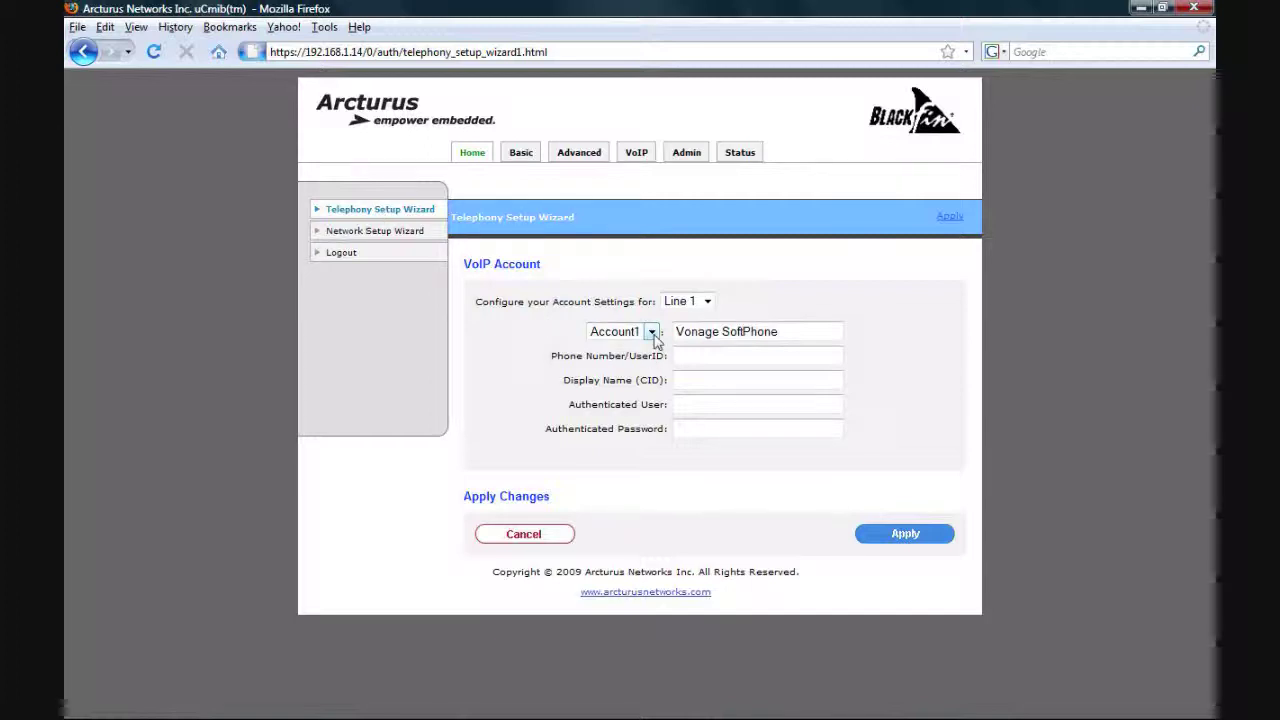
left_click(376, 230)
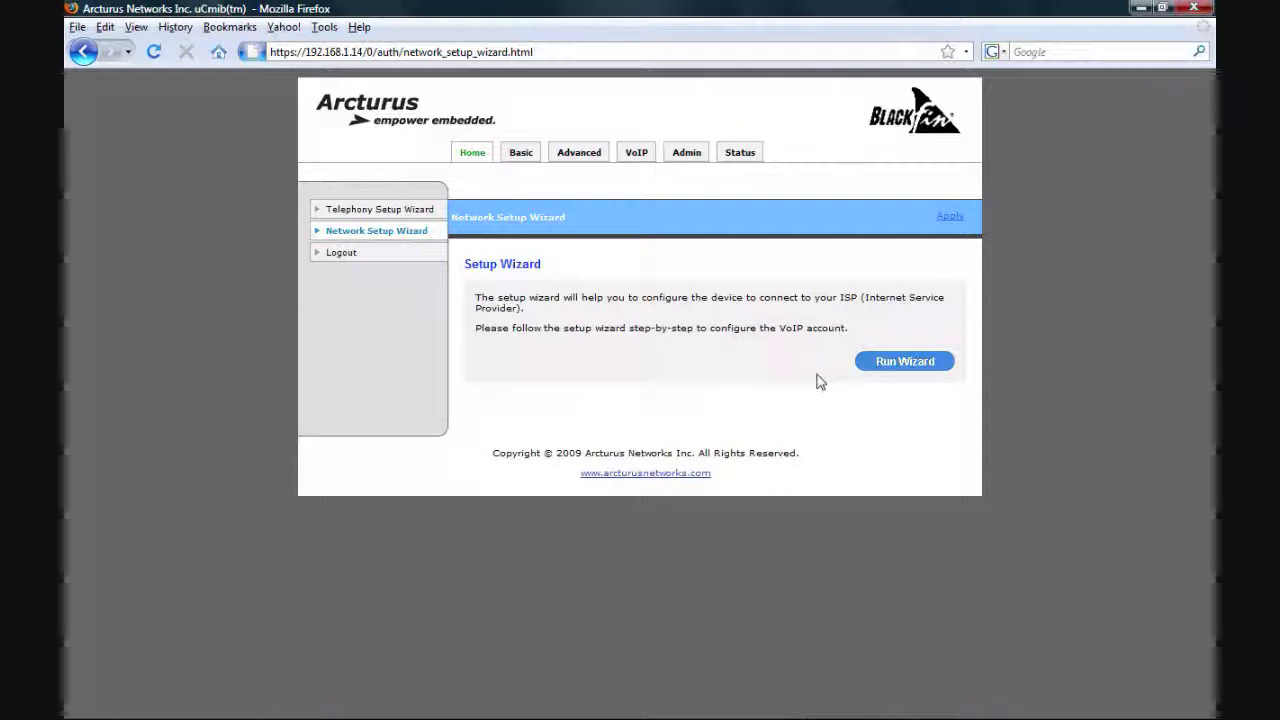
left_click(884, 364)
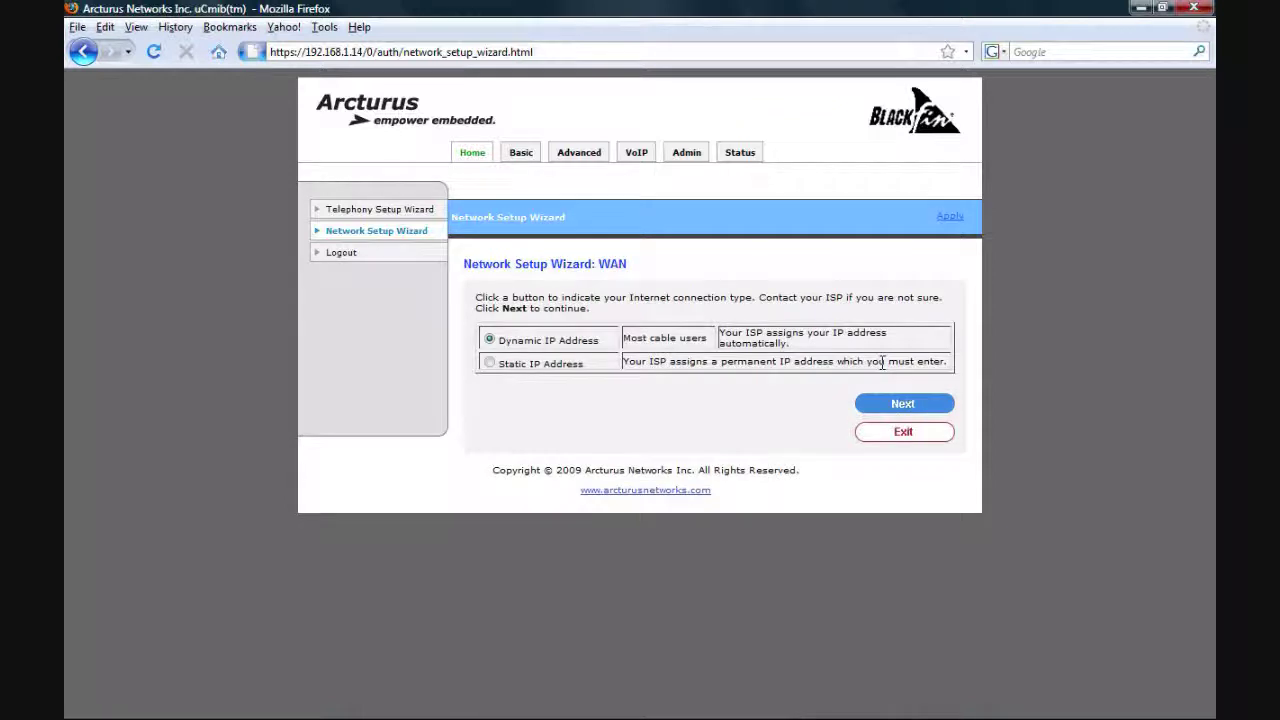
left_click(370, 230)
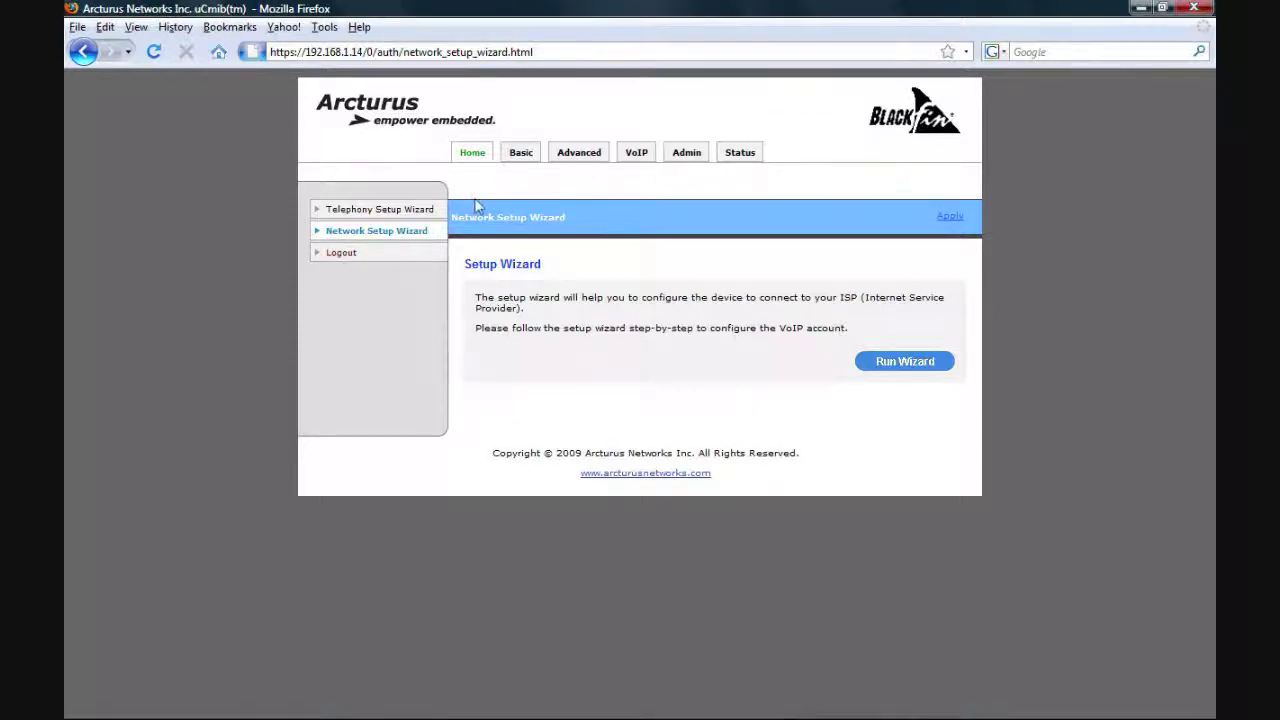
left_click(516, 158)
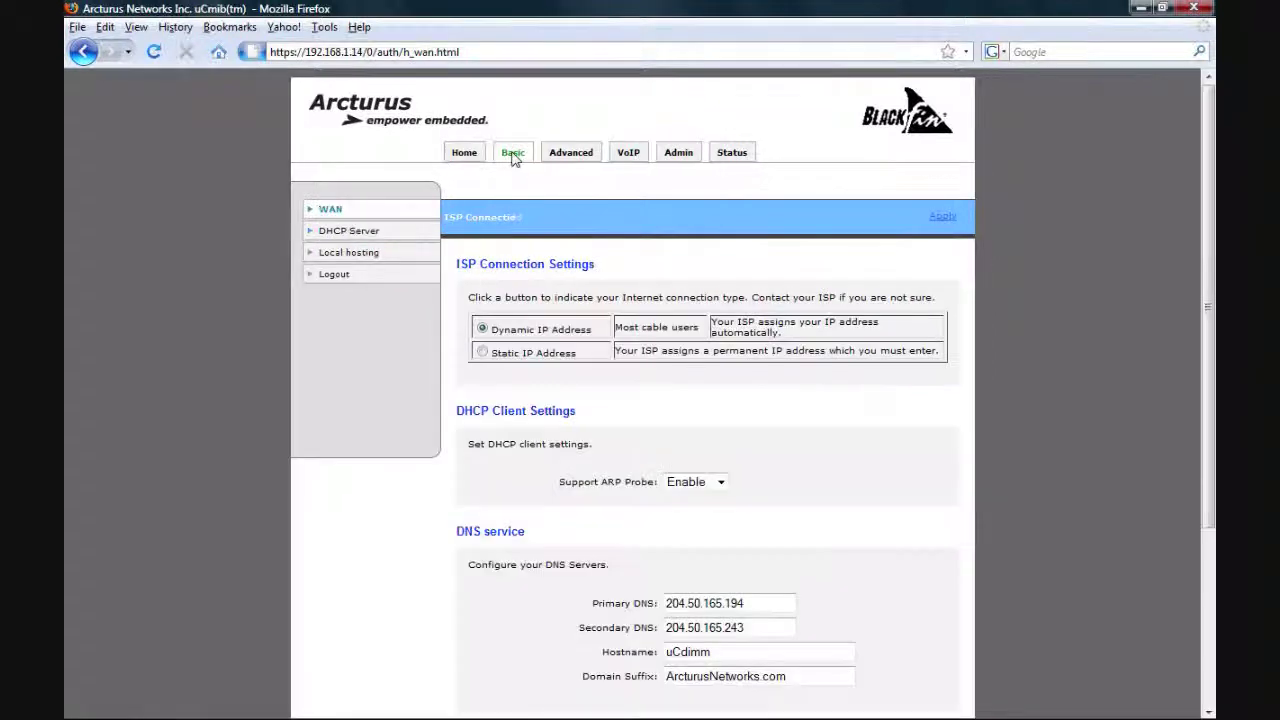
scroll(789, 417, "down", 2)
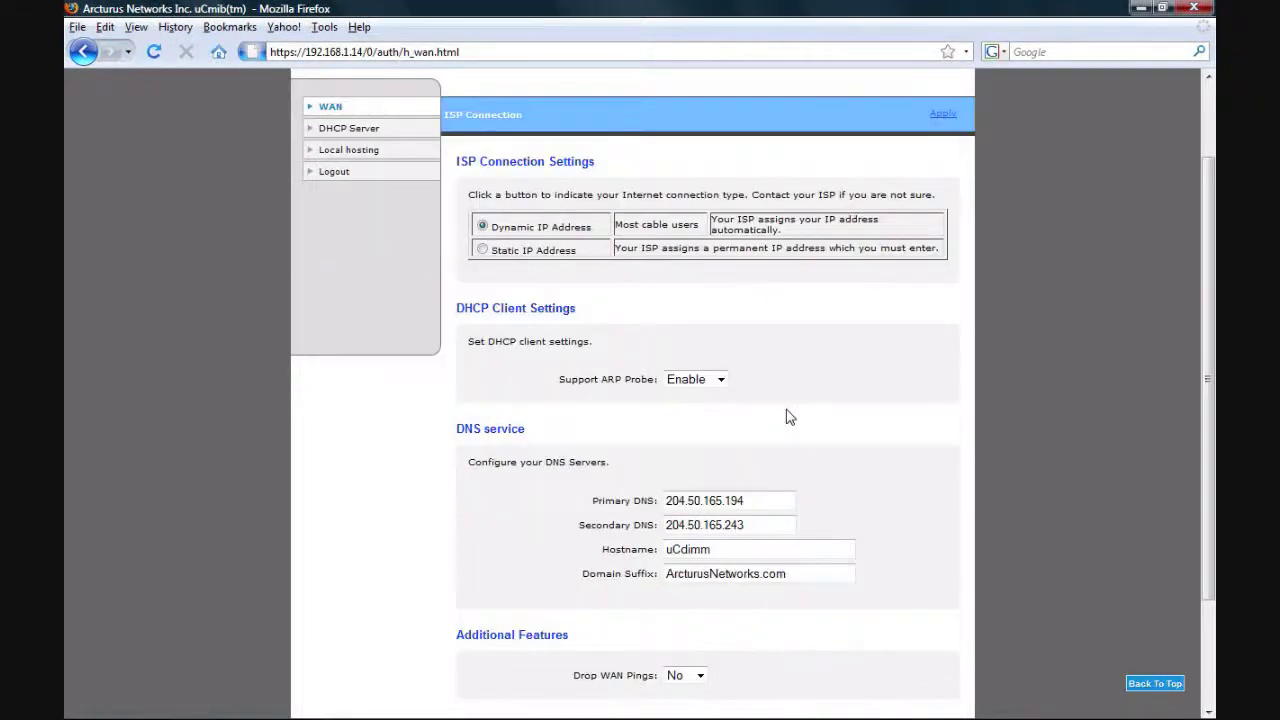
scroll(789, 417, "up", 1)
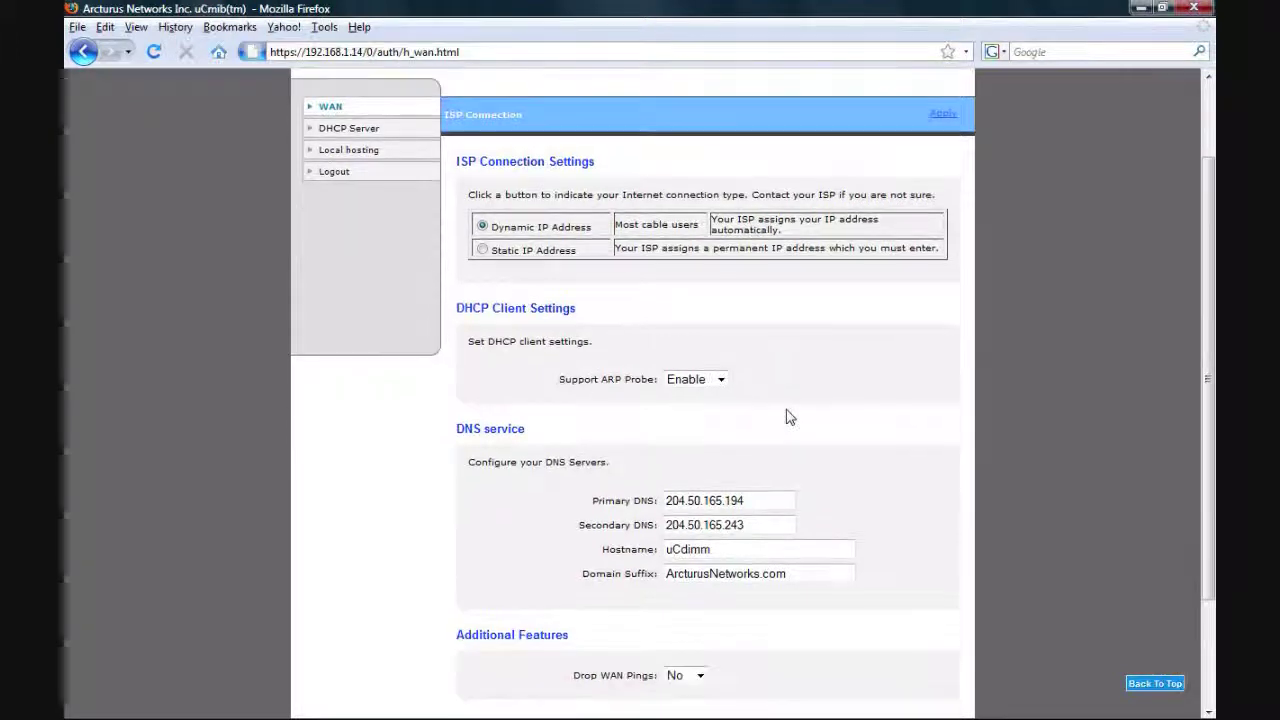
scroll(789, 417, "down", 1)
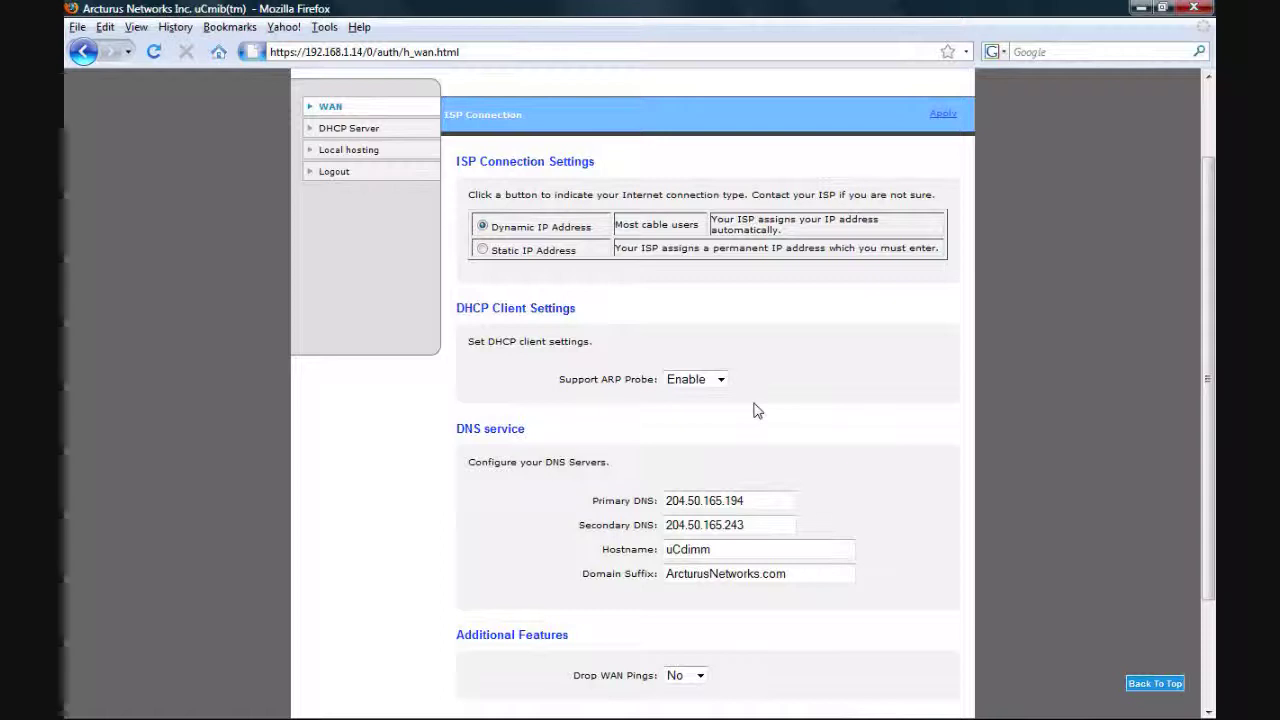
scroll(757, 410, "down", 1)
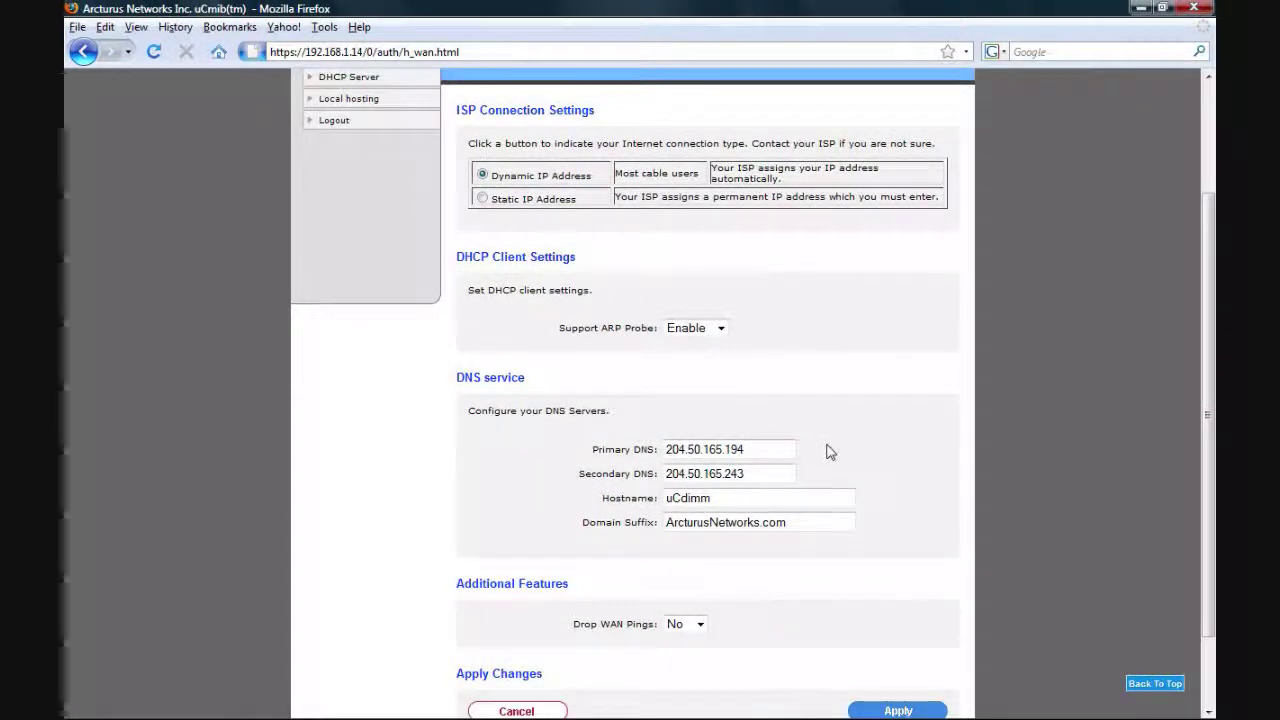
scroll(815, 450, "down", 1)
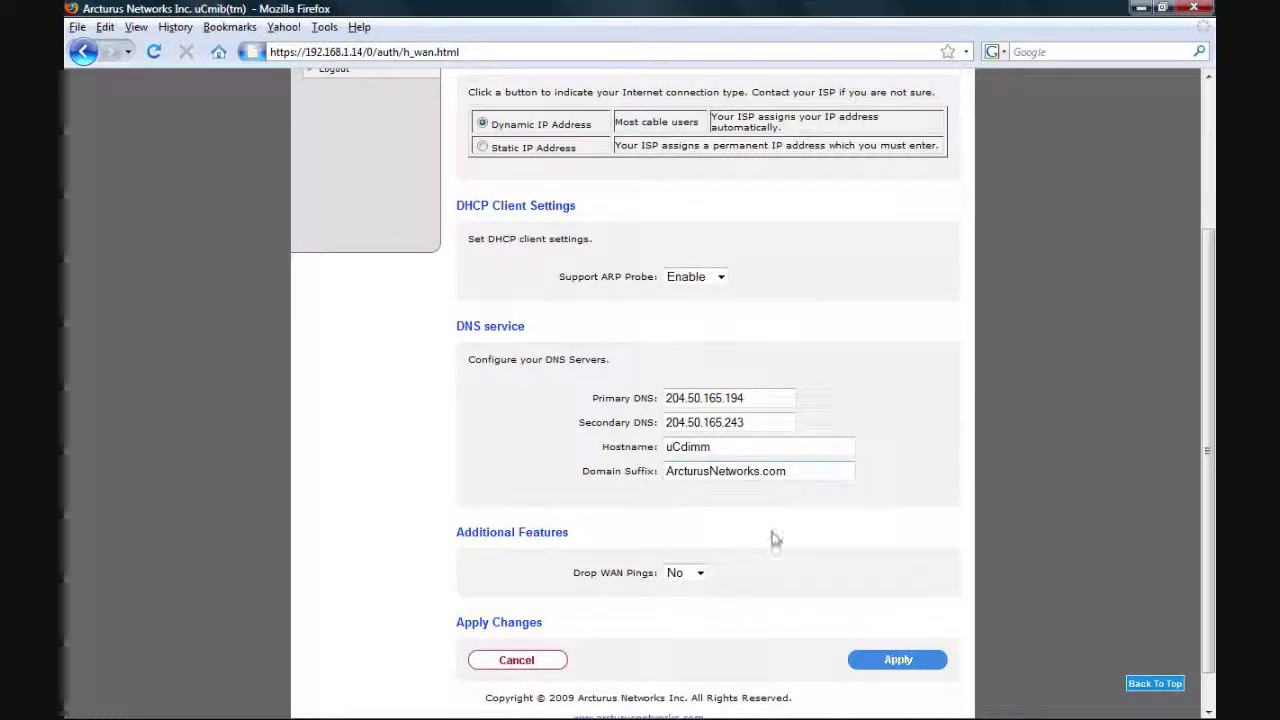
scroll(800, 491, "up", 1)
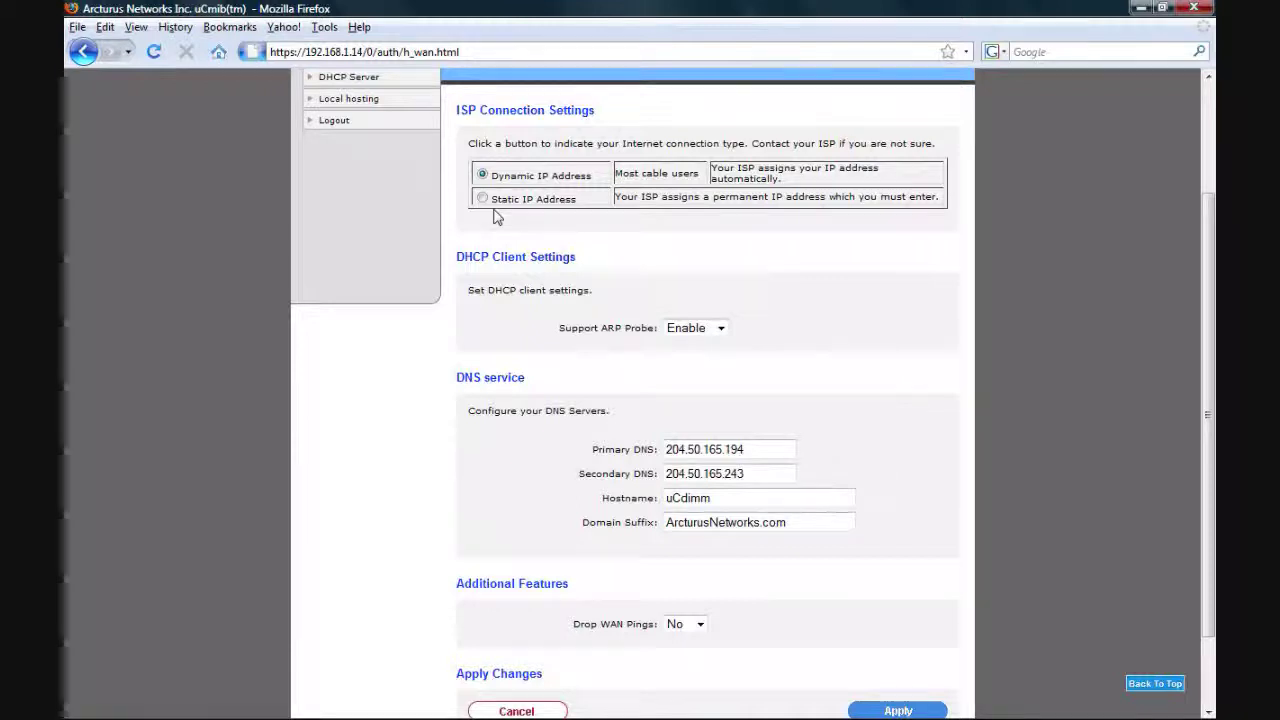
scroll(493, 220, "up", 1)
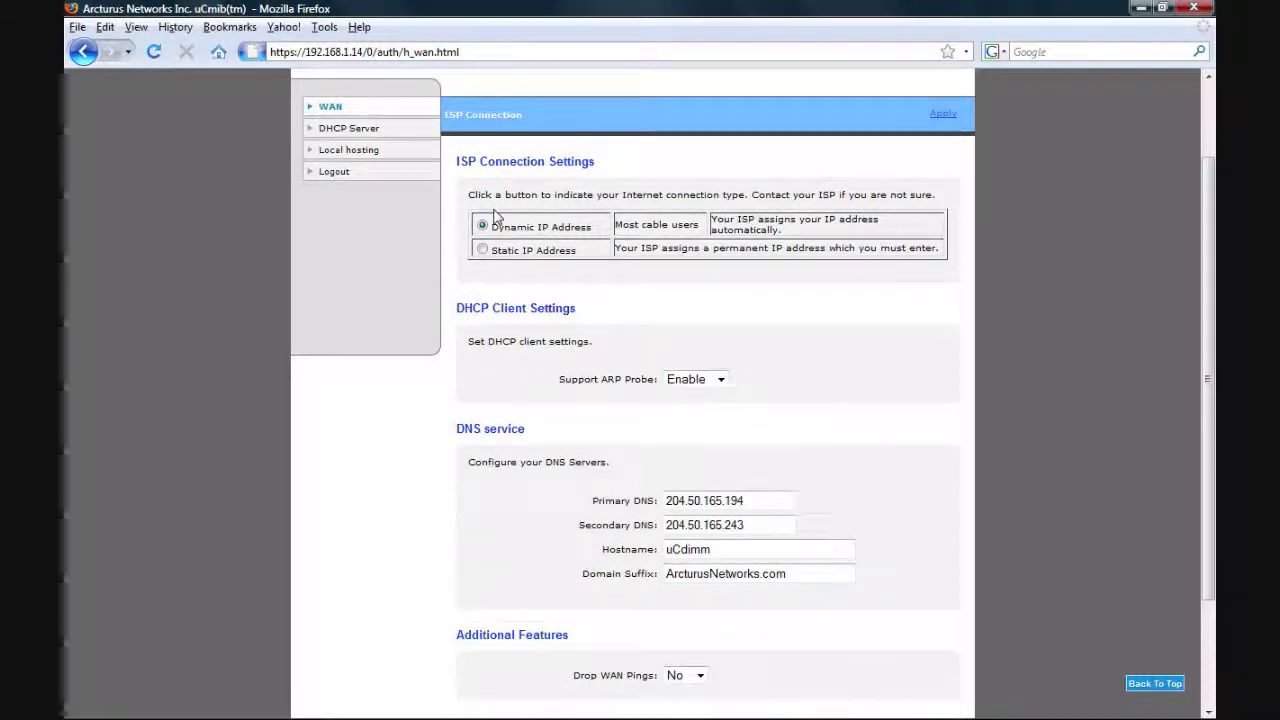
Review the DHCP Server and Local hosting DNS pages, then bring up the Advanced routing table
left_click(343, 129)
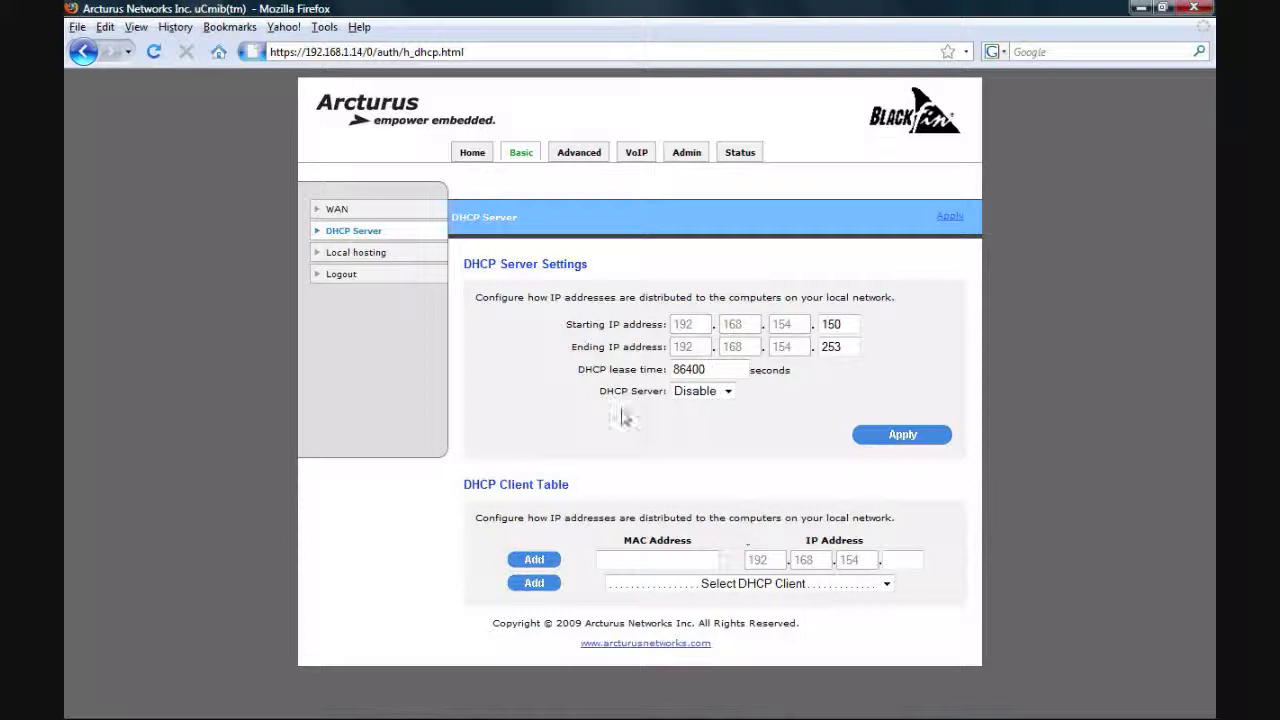
left_click(380, 255)
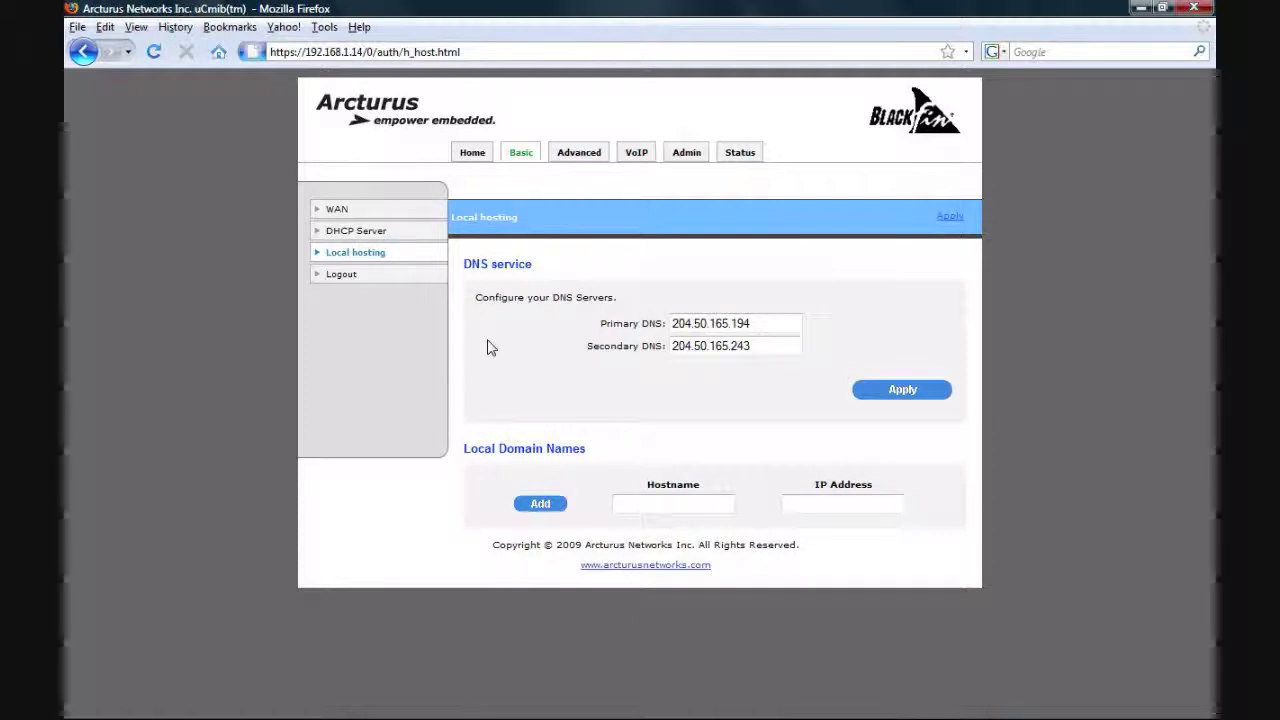
left_click(575, 158)
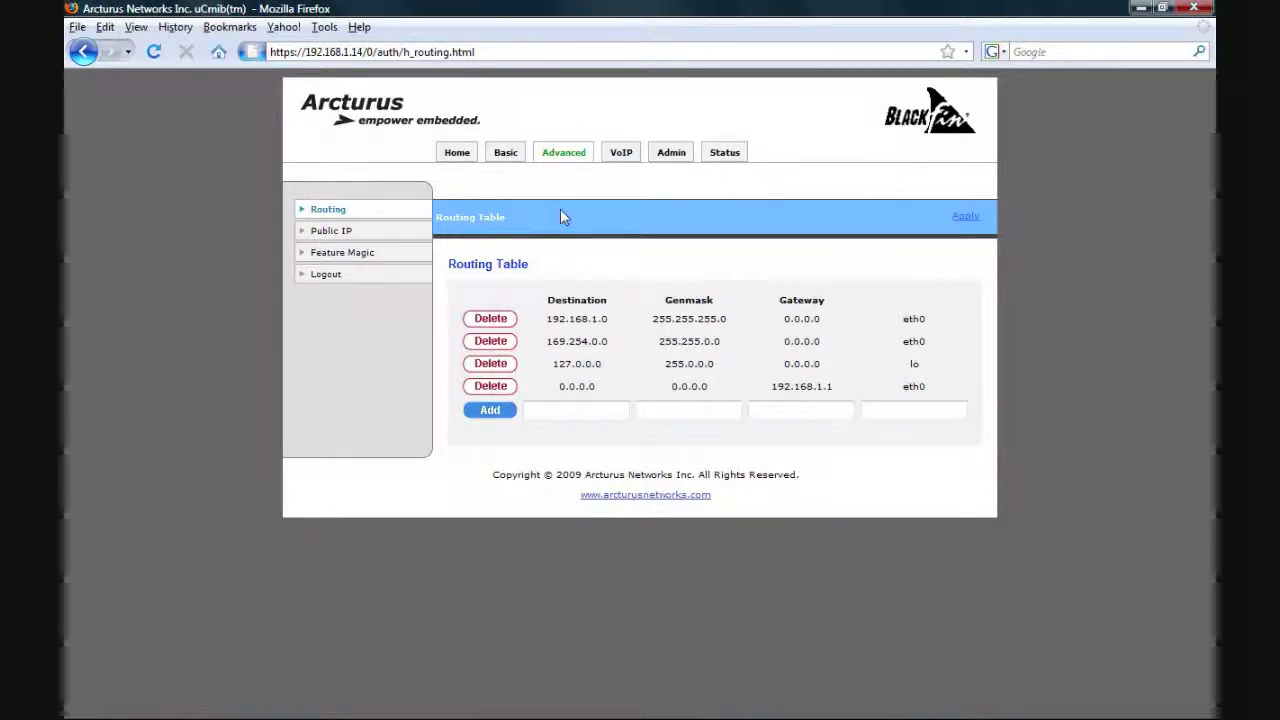
View Public IP settings (Auto discovery, STUN stun01.sipphone.com), then the Feature MAGIC page
left_click(343, 236)
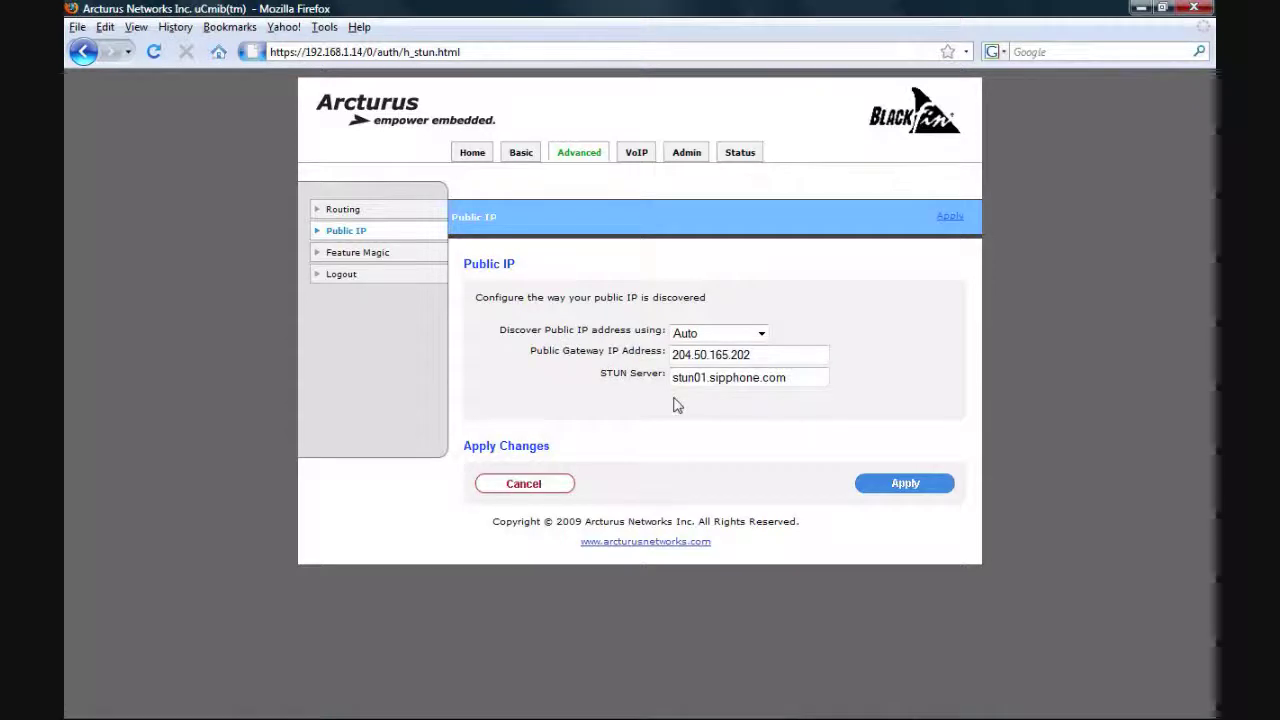
left_click(365, 253)
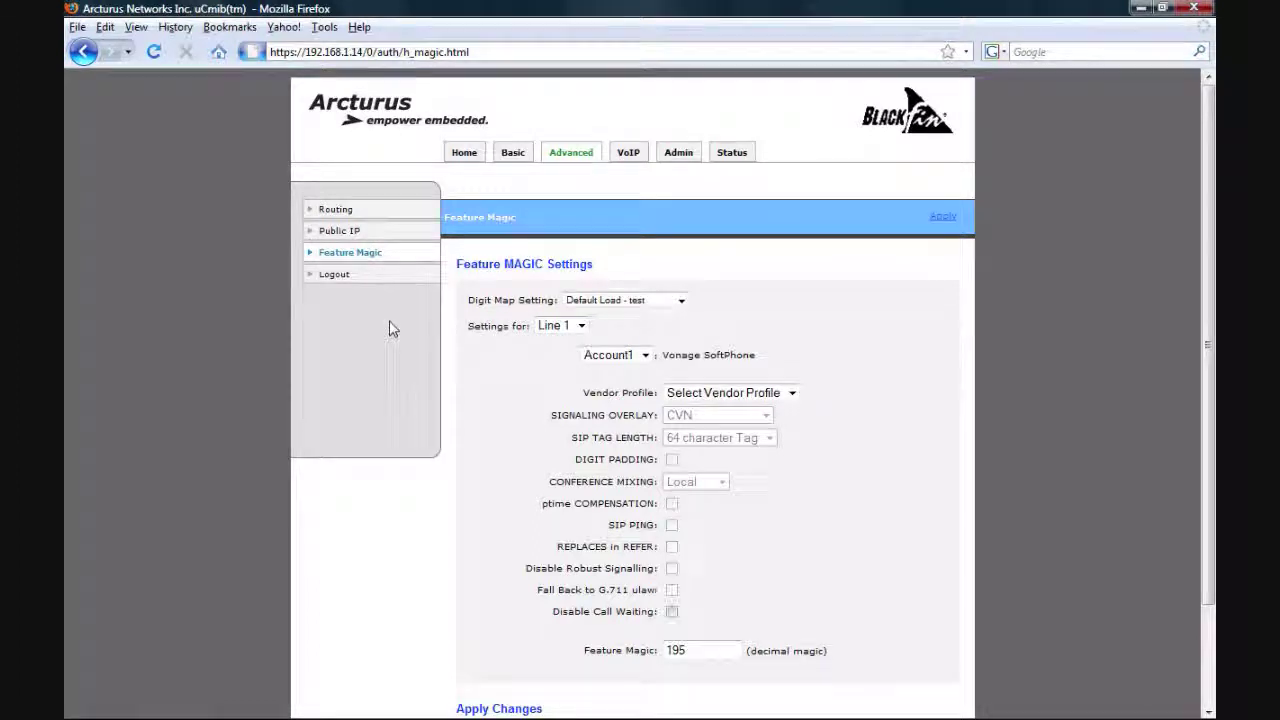
Scroll down the Line 1 account settings for the Vonage SoftPhone preset
scroll(392, 329, "down", 1)
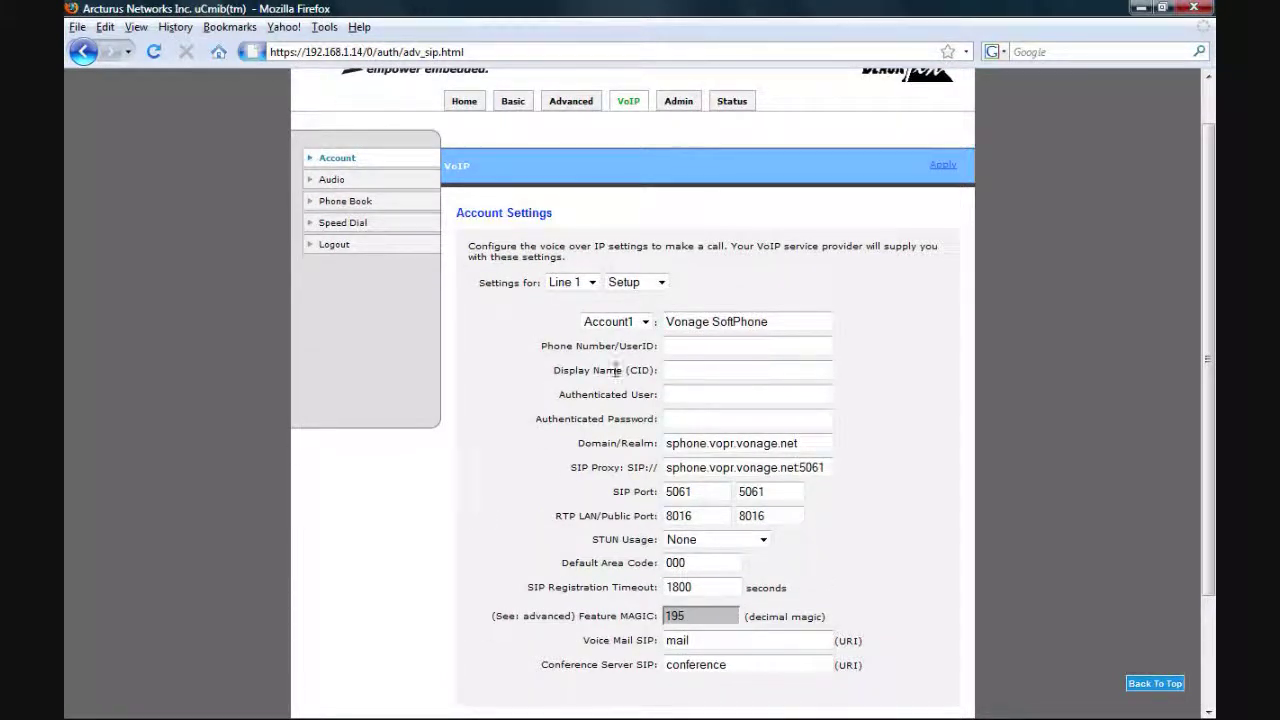
Cycle the preset account through SIPphone Gizmo, Free World Dialup and Nortel, back to Vonage SoftPhone
left_click(645, 321)
left_click(608, 366)
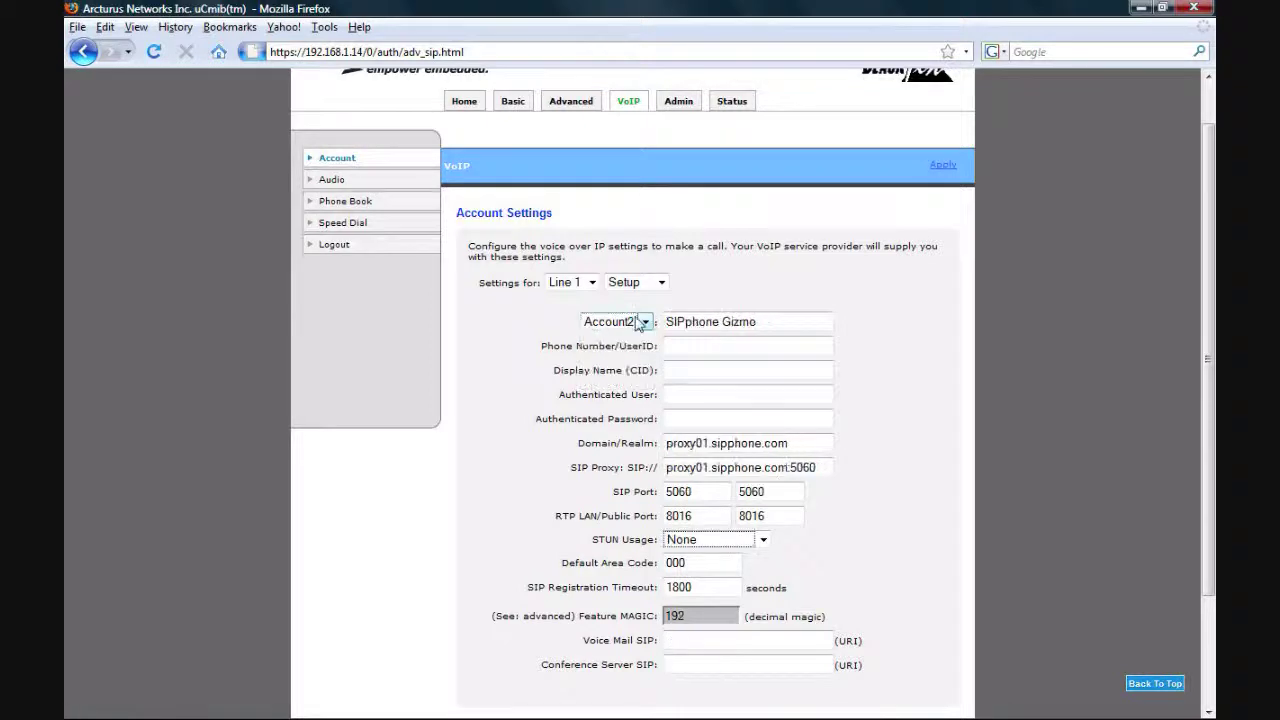
left_click(645, 323)
left_click(610, 367)
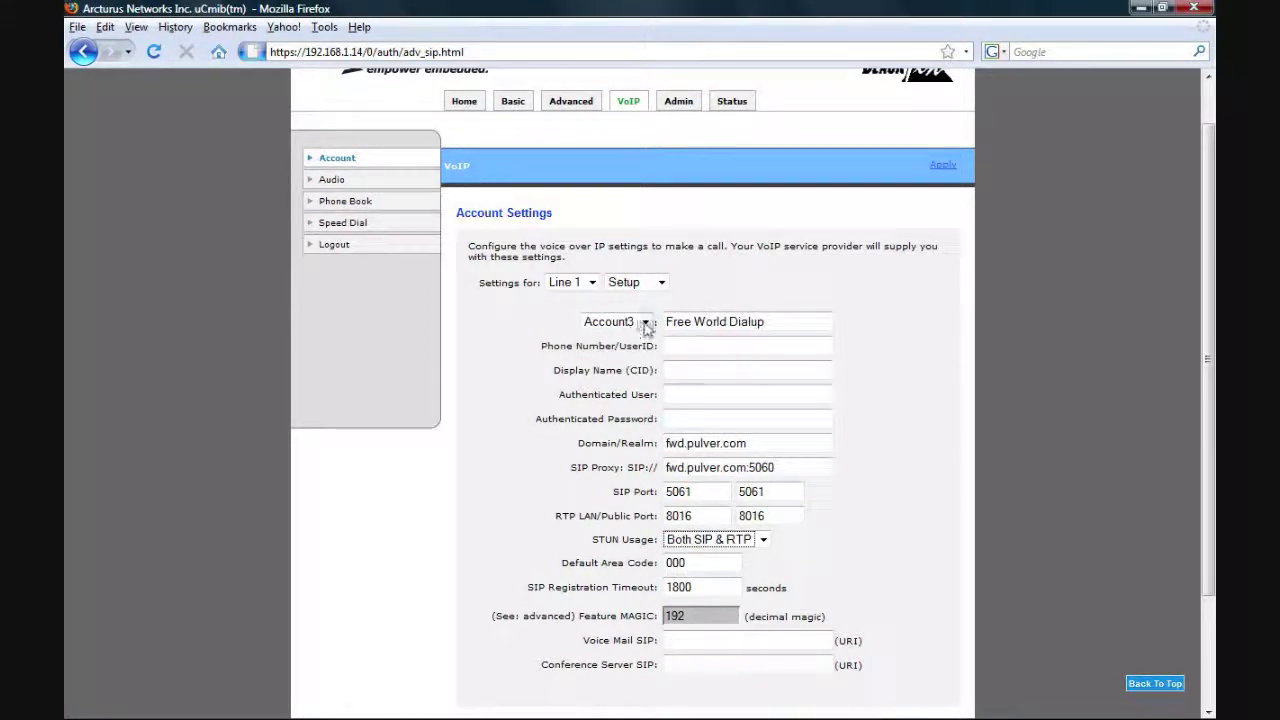
left_click(645, 322)
left_click(620, 382)
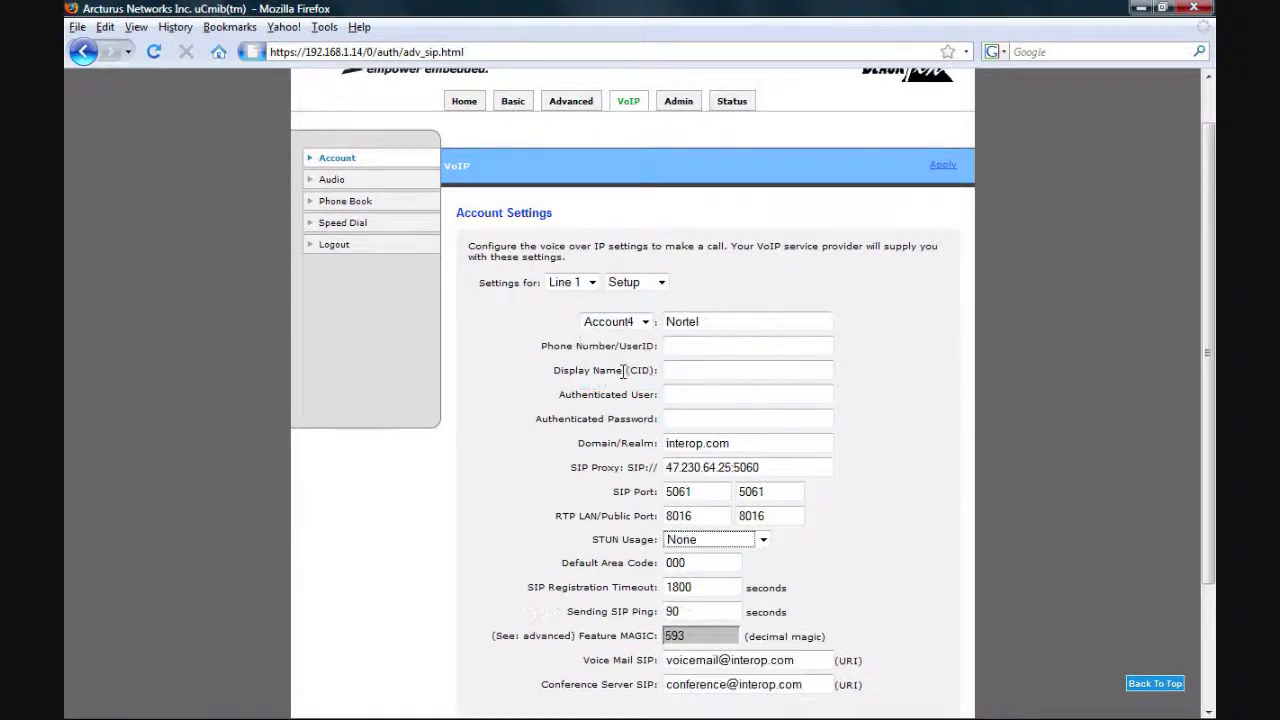
left_click(645, 321)
left_click(610, 339)
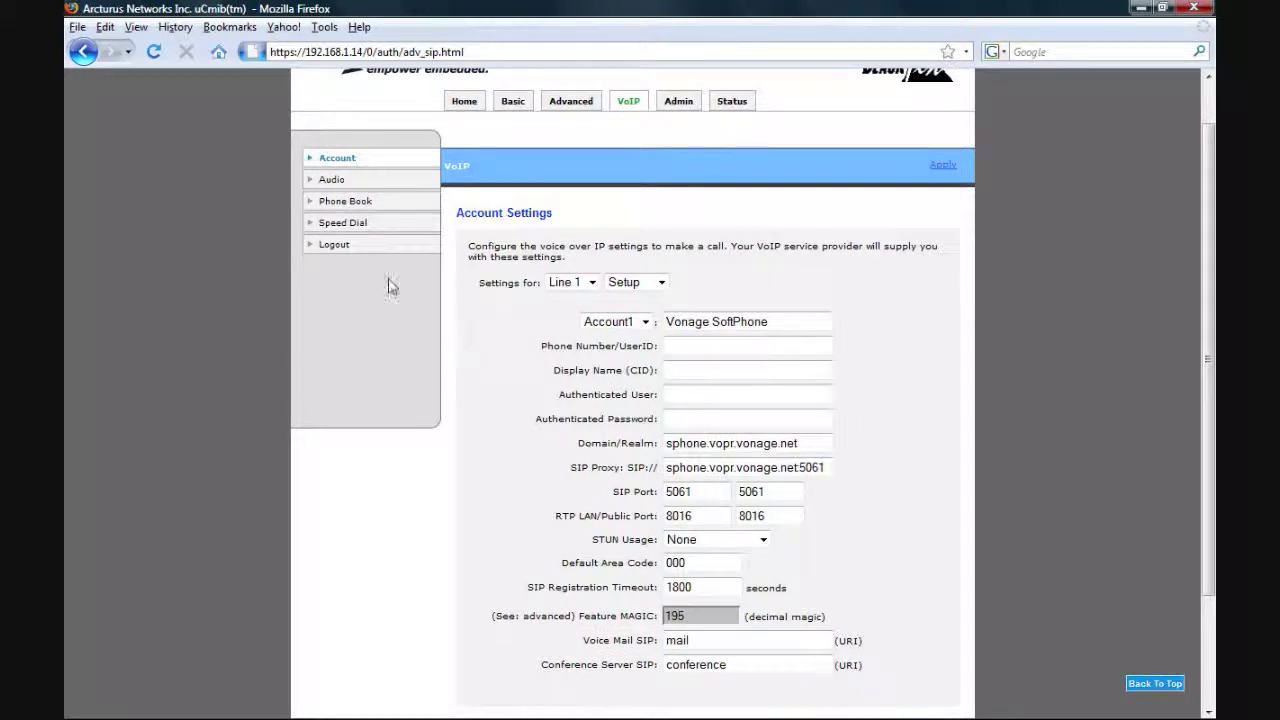
Show Line 1's call options and blocking settings, then the Audio settings page
left_click(660, 284)
left_click(628, 310)
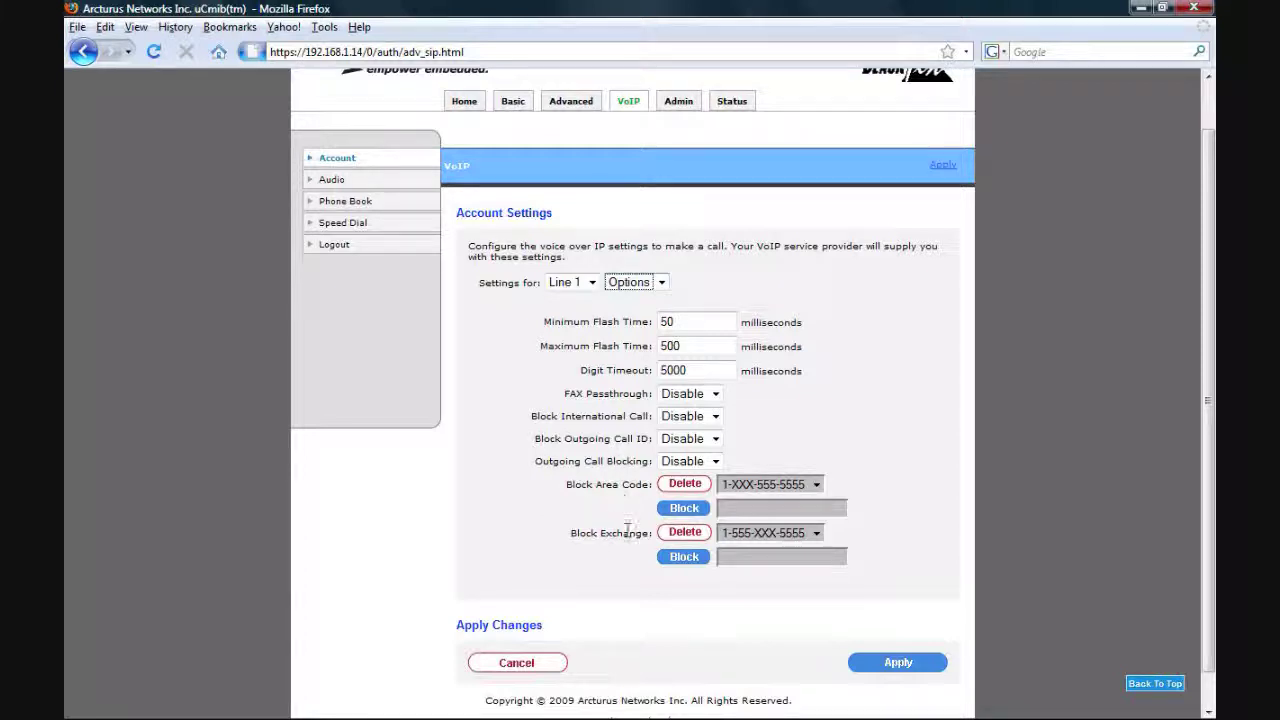
left_click(331, 181)
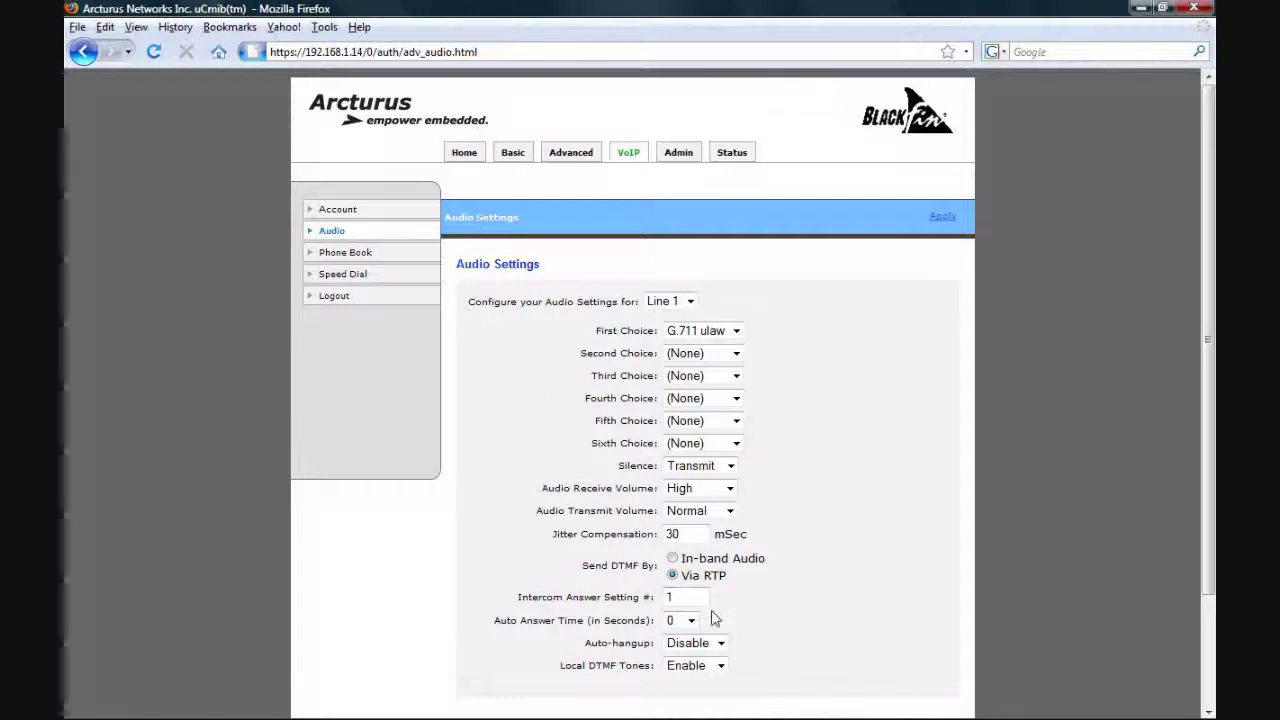
Scroll through the Line 1 audio codec settings, then go to the empty Phone Book
scroll(716, 620, "down", 1)
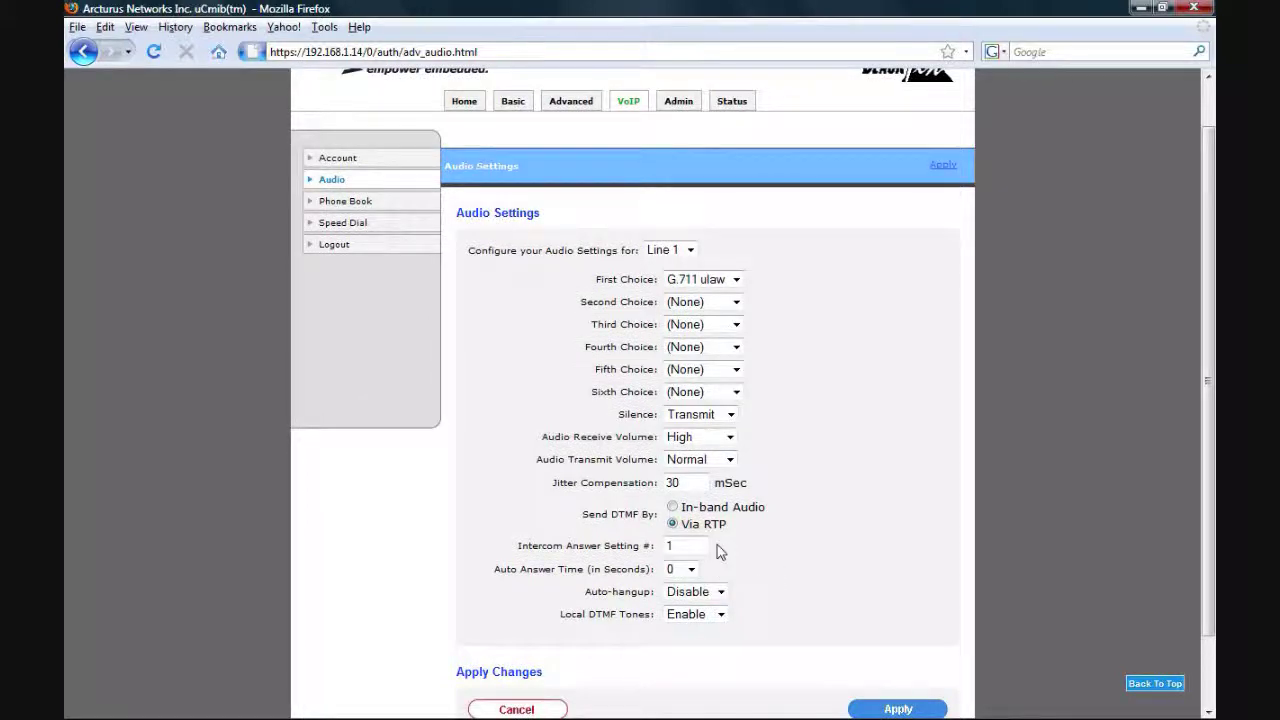
left_click(340, 204)
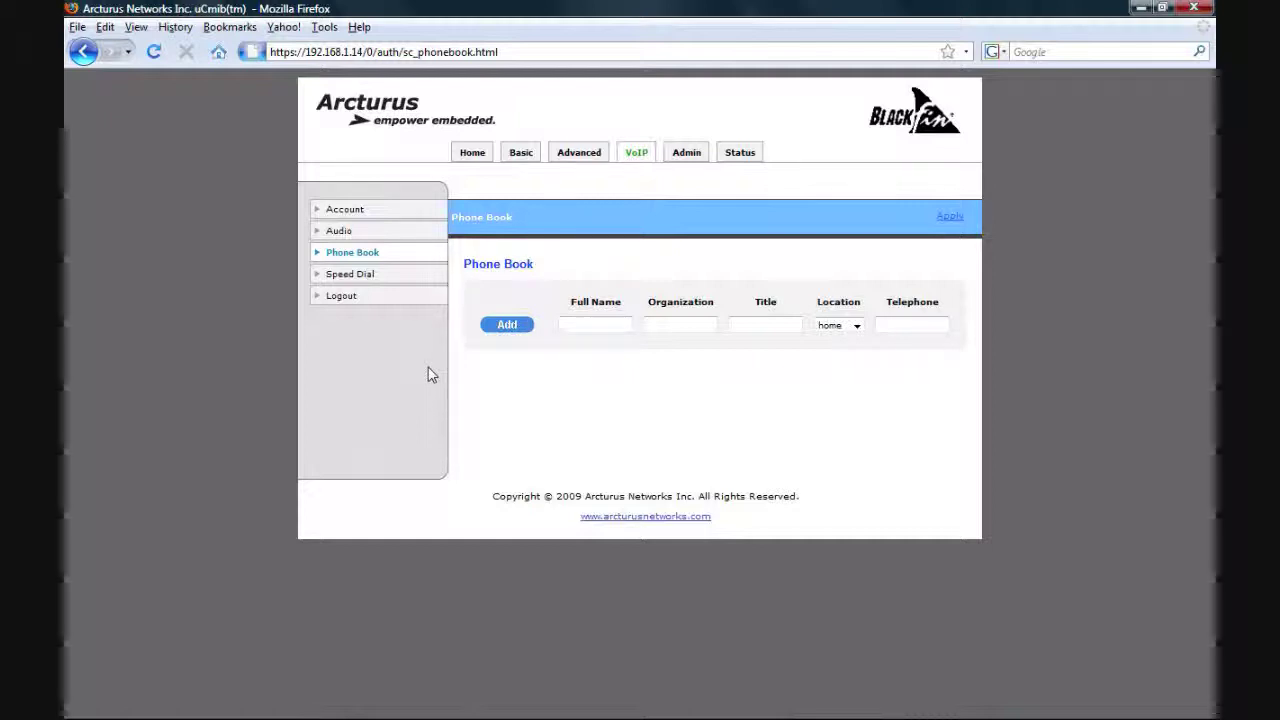
View Speed Dial with all nine entries disabled, then the Admin Passwords page
left_click(357, 276)
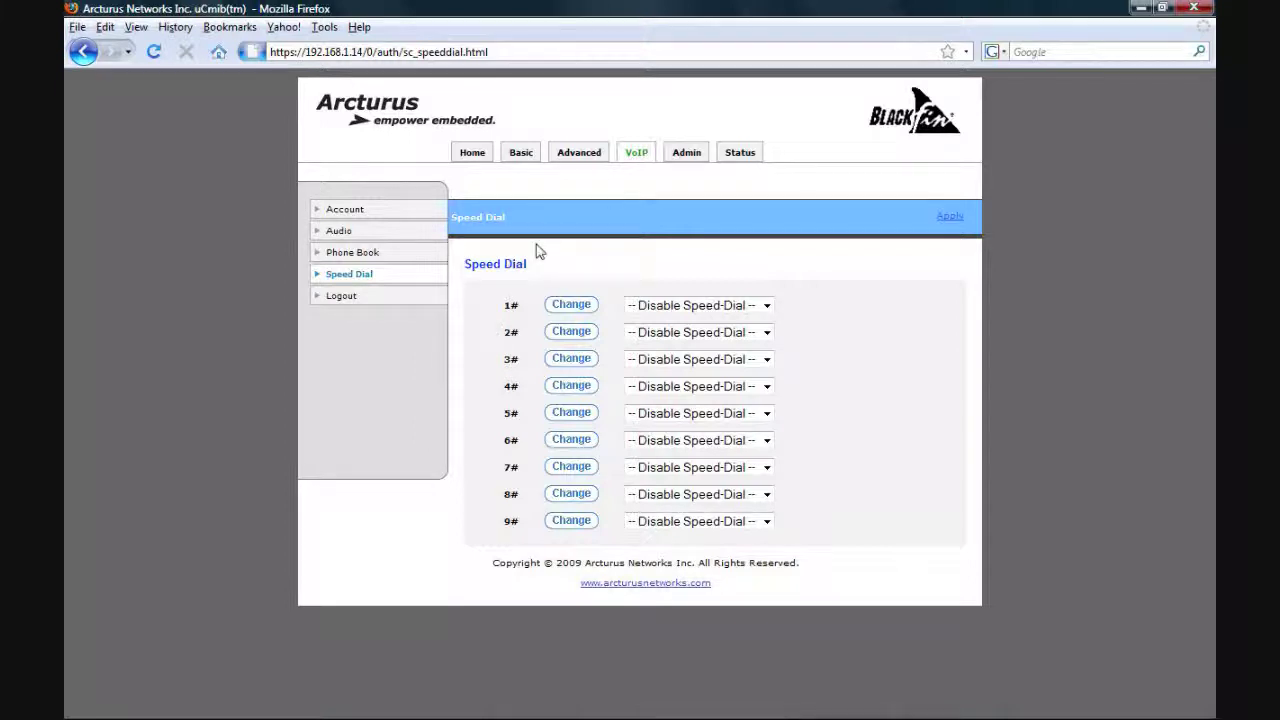
left_click(685, 155)
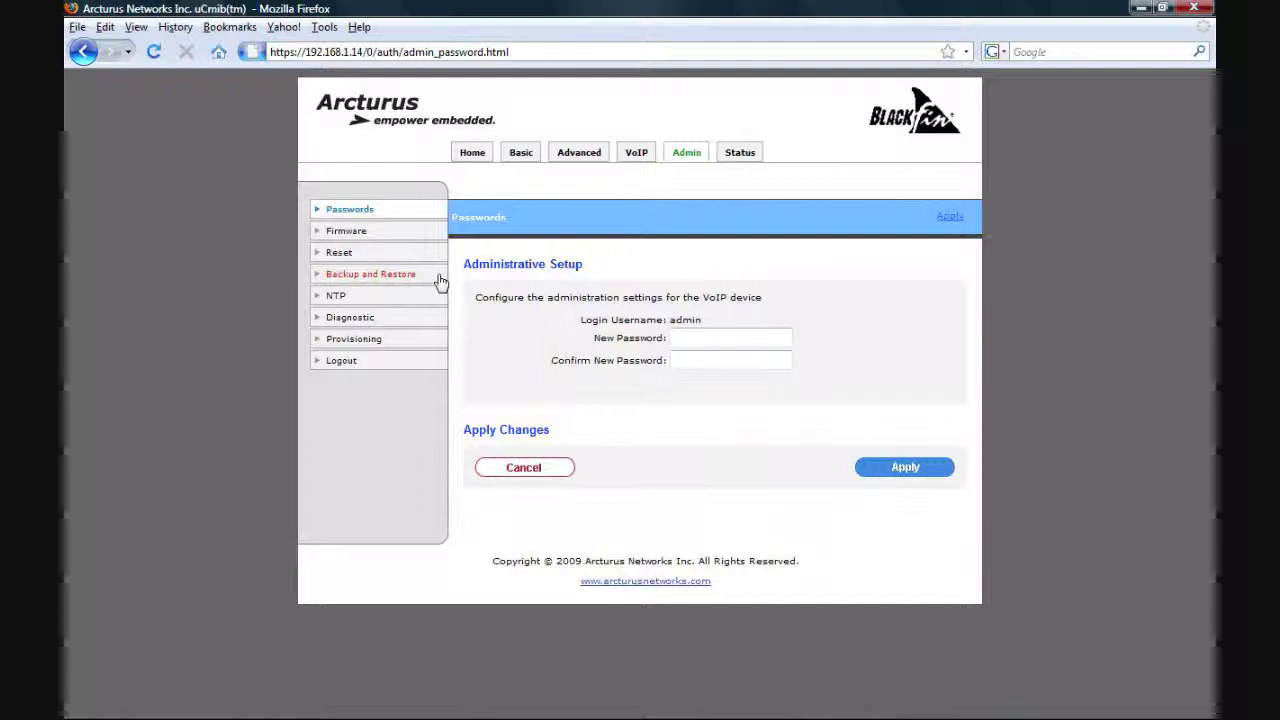
Step through the Firmware, Reset and Backup and Restore pages, then the NTP settings
left_click(384, 231)
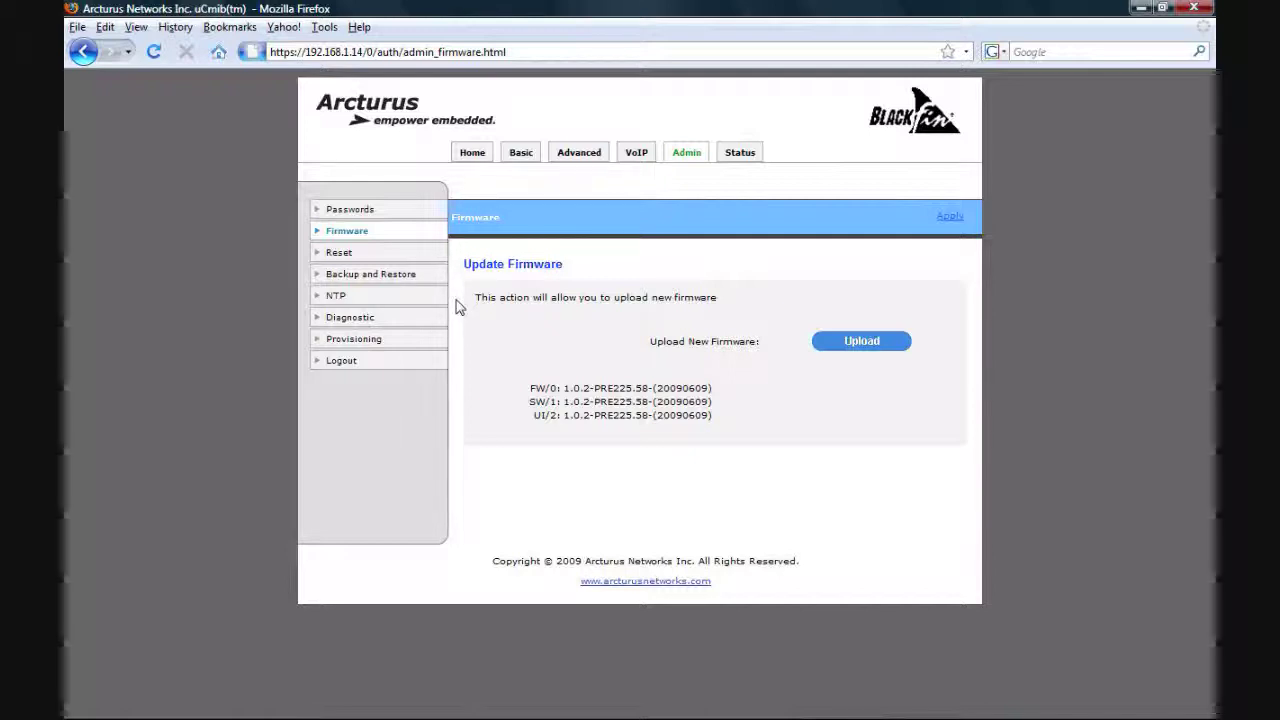
left_click(363, 253)
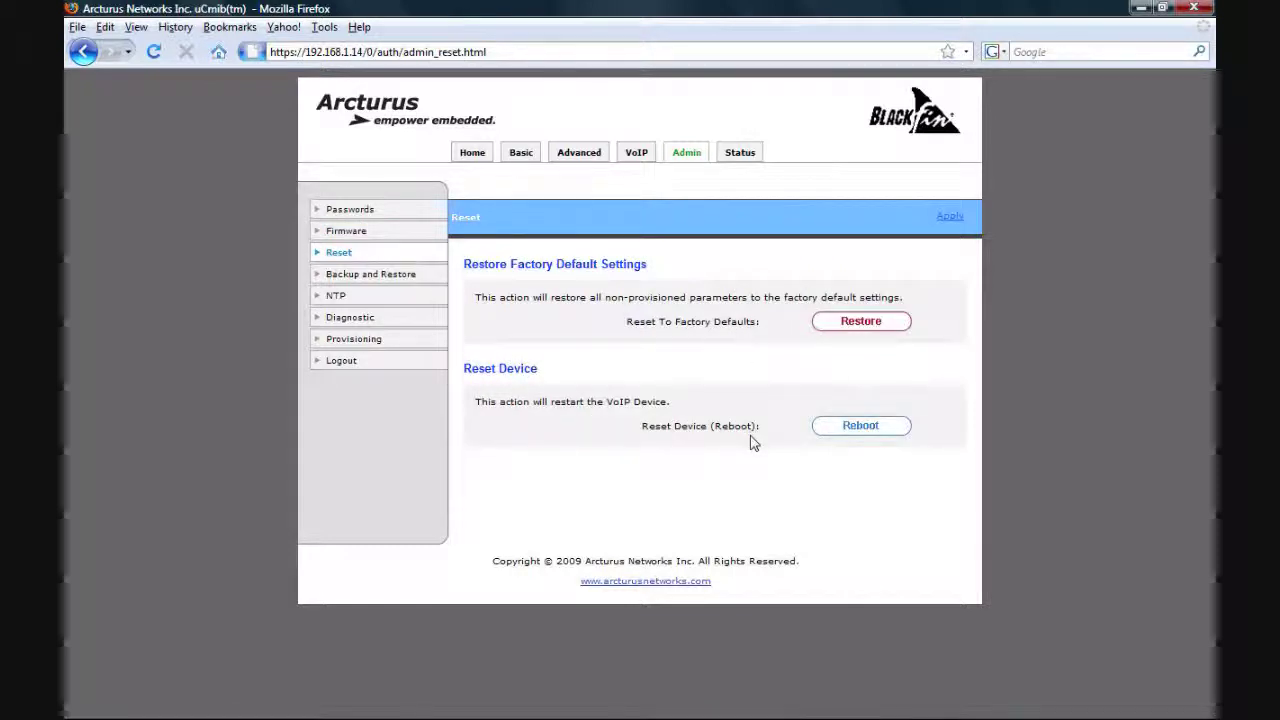
left_click(374, 280)
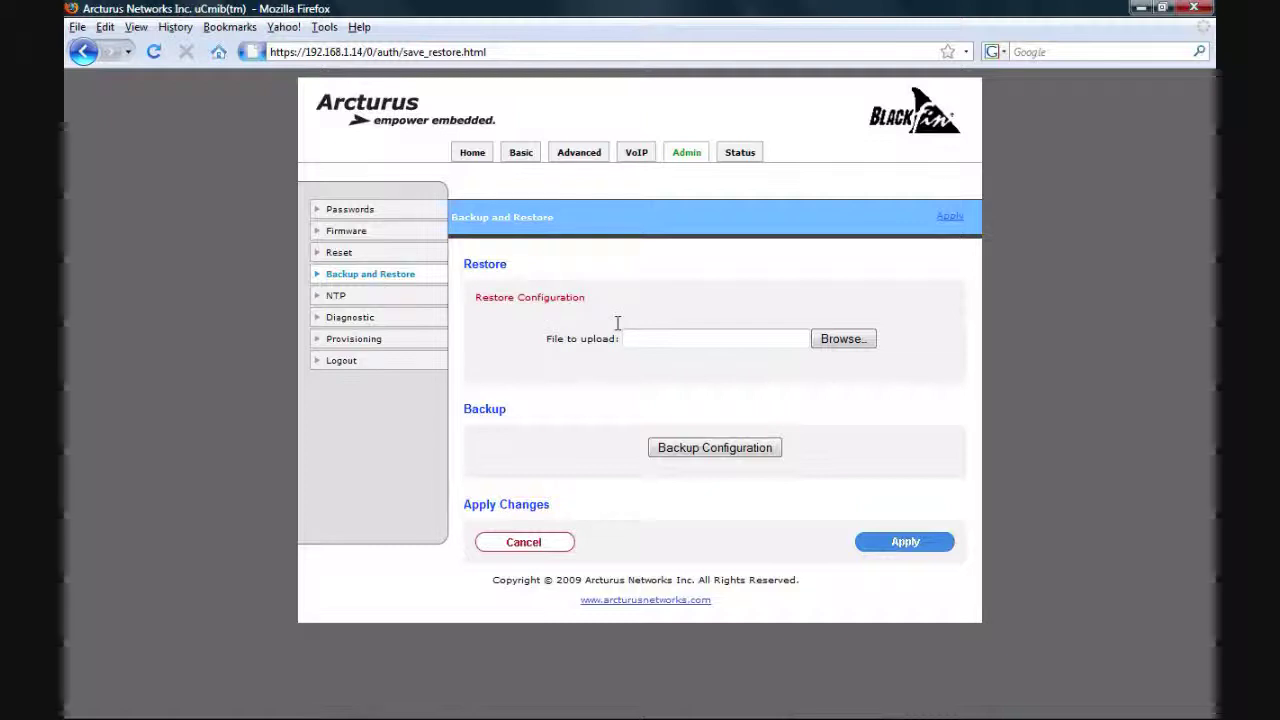
left_click(340, 295)
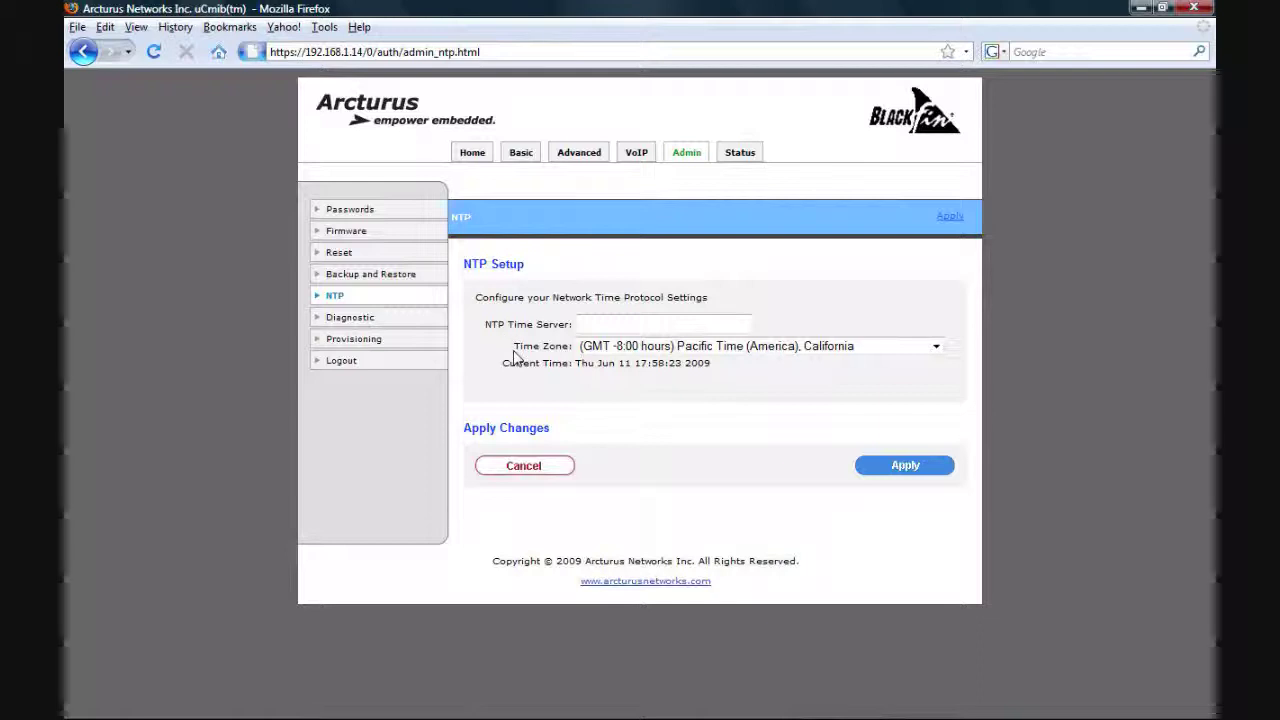
Go to the Diagnostic page showing the ping to 127.0.0.1 at 0.302 ms
left_click(355, 318)
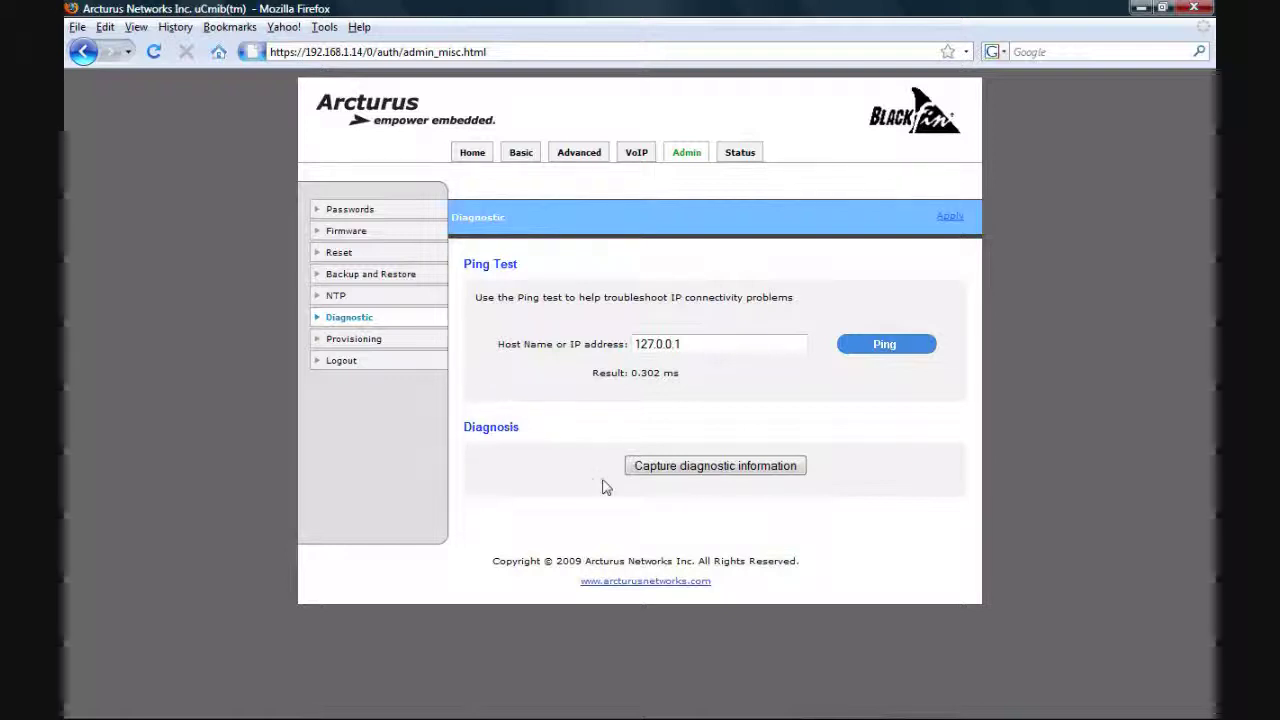
Capture the diagnostic information and scroll down through the configuration dump
left_click(659, 467)
scroll(659, 470, "down", 3)
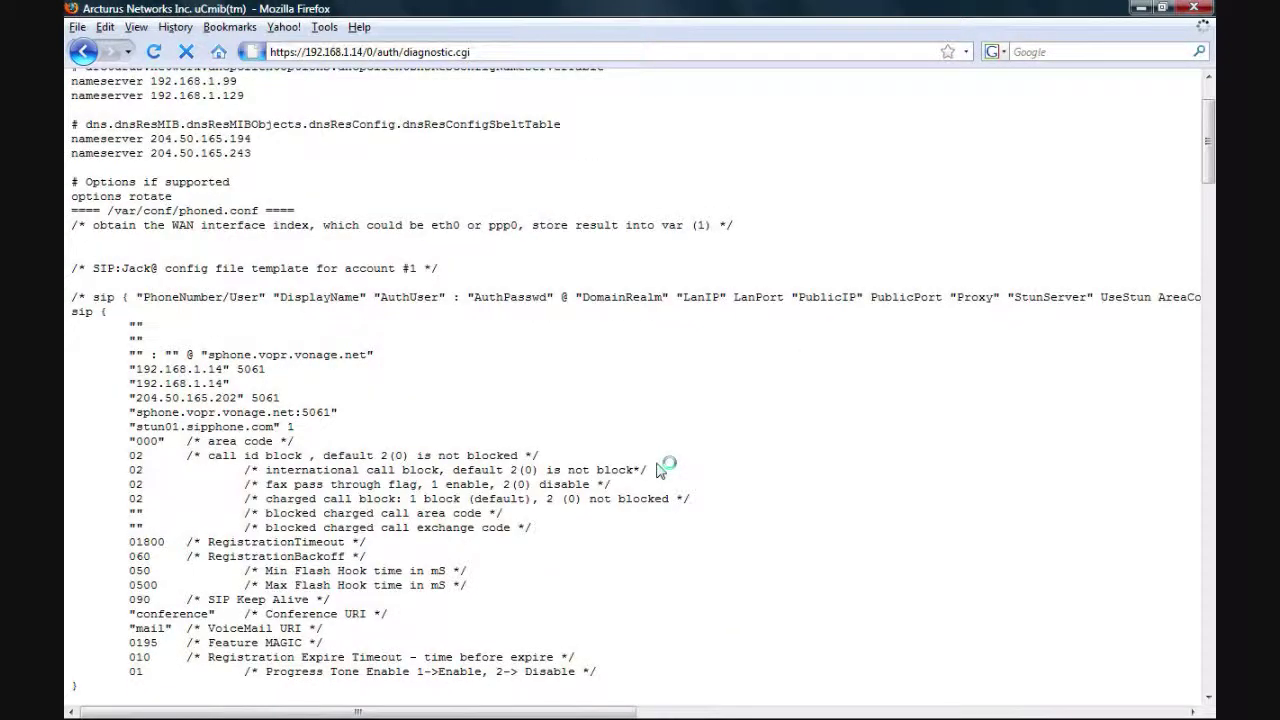
scroll(661, 467, "down", 15)
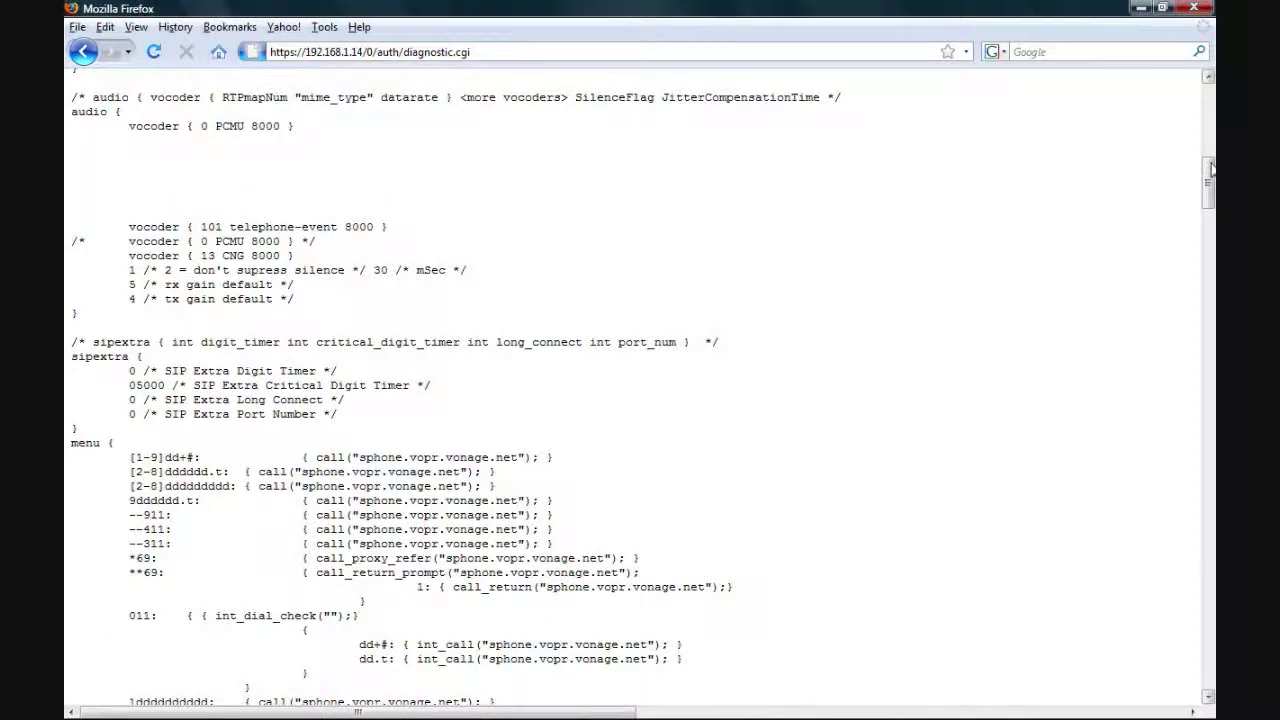
scroll(1211, 169, "down", 10)
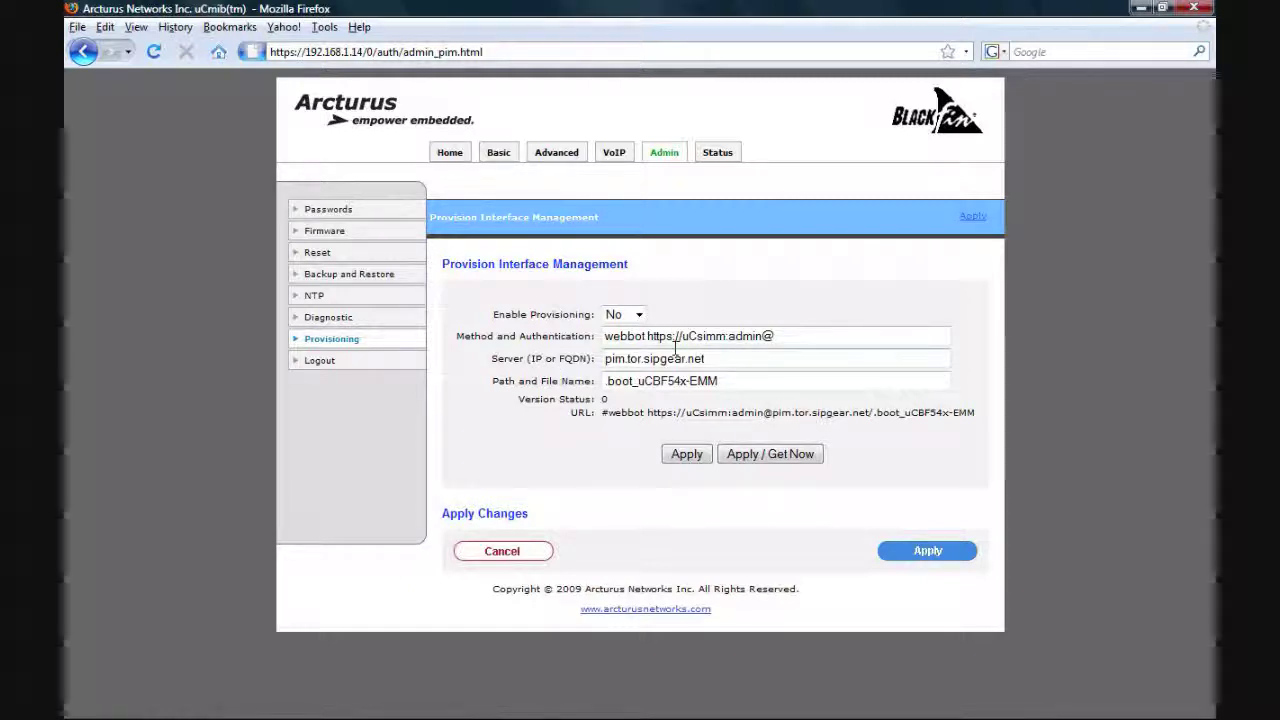
Select the entire provisioning Path and File Name field value
triple_click(632, 376)
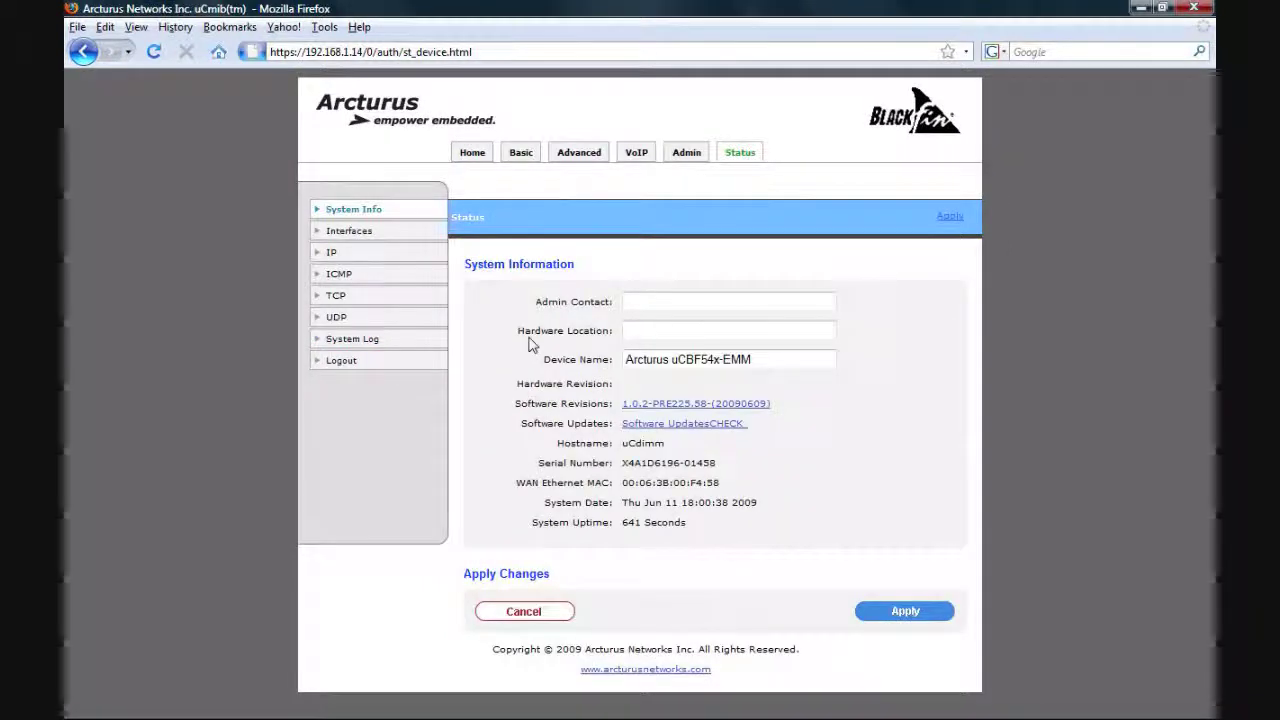
Review software revisions and interface statistics, then scroll the System Log to its latest entries
left_click(631, 406)
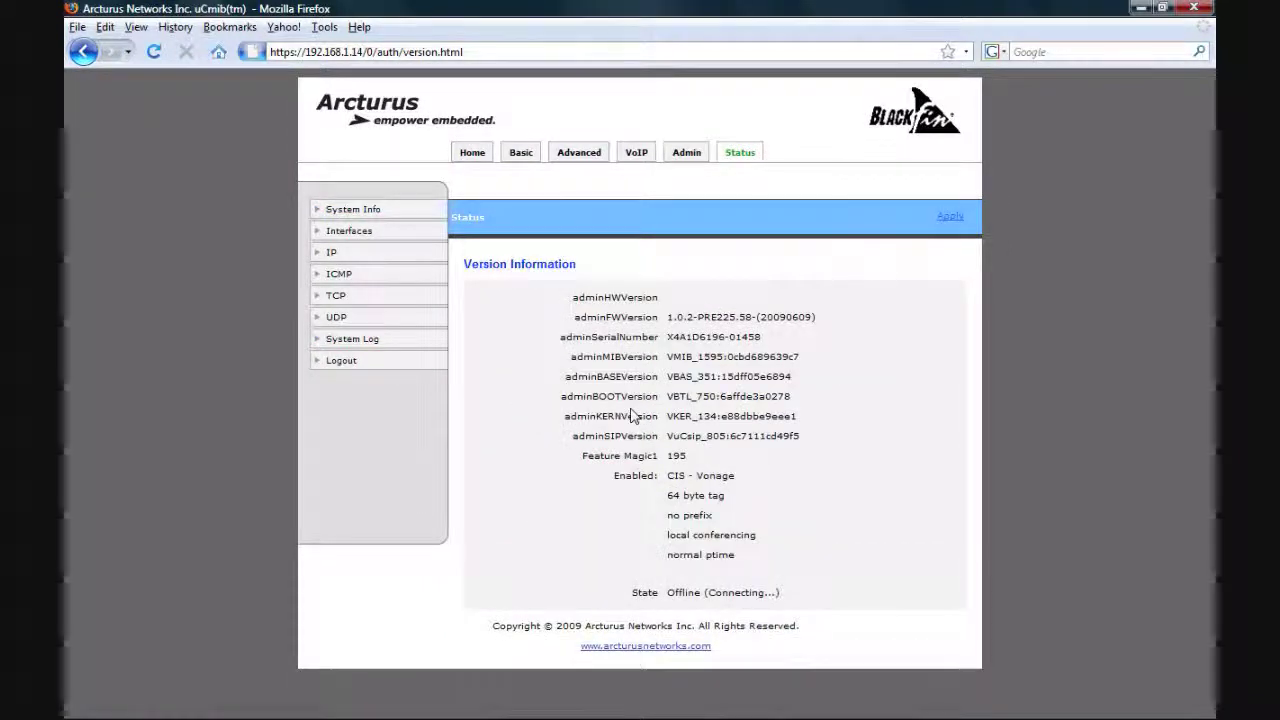
left_click(84, 53)
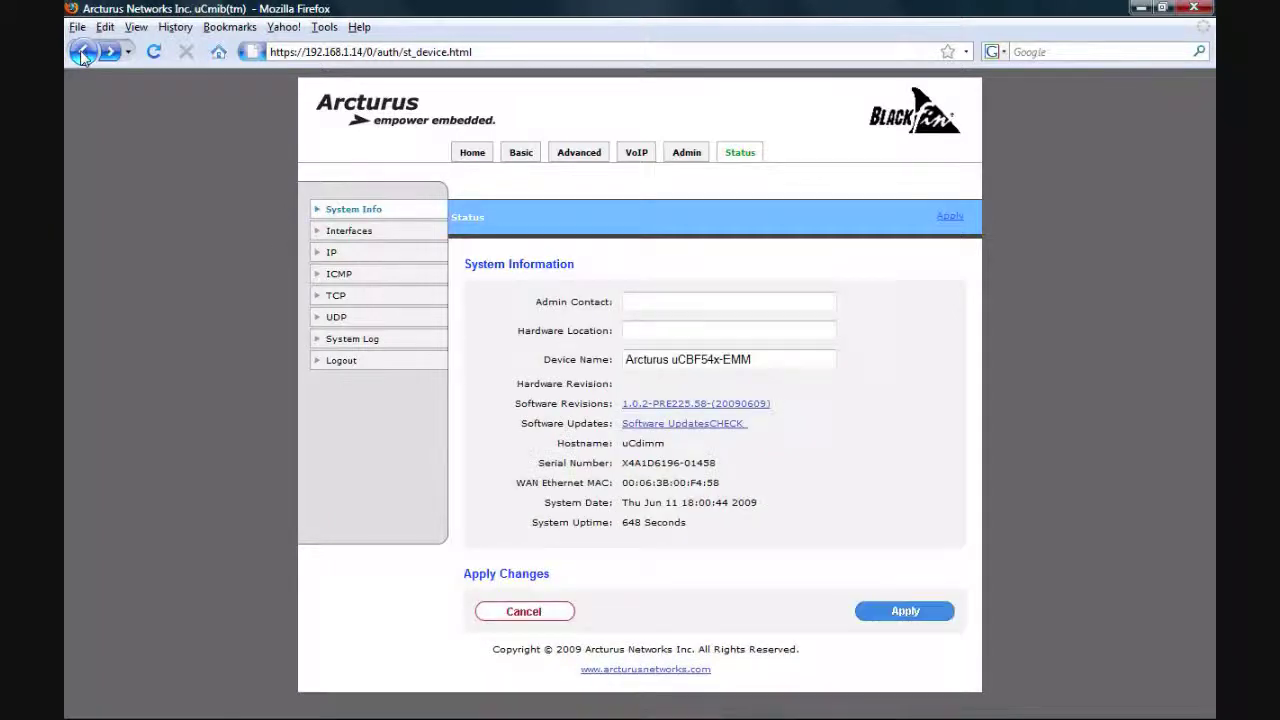
left_click(349, 238)
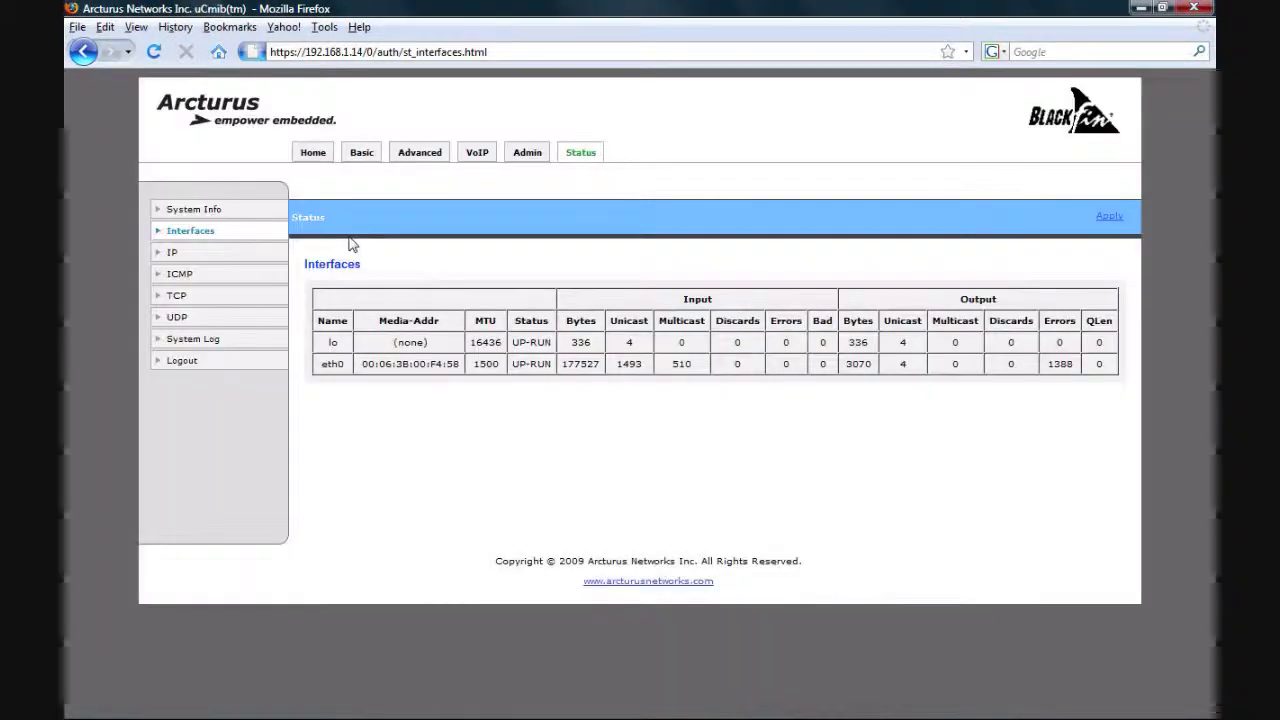
left_click(213, 345)
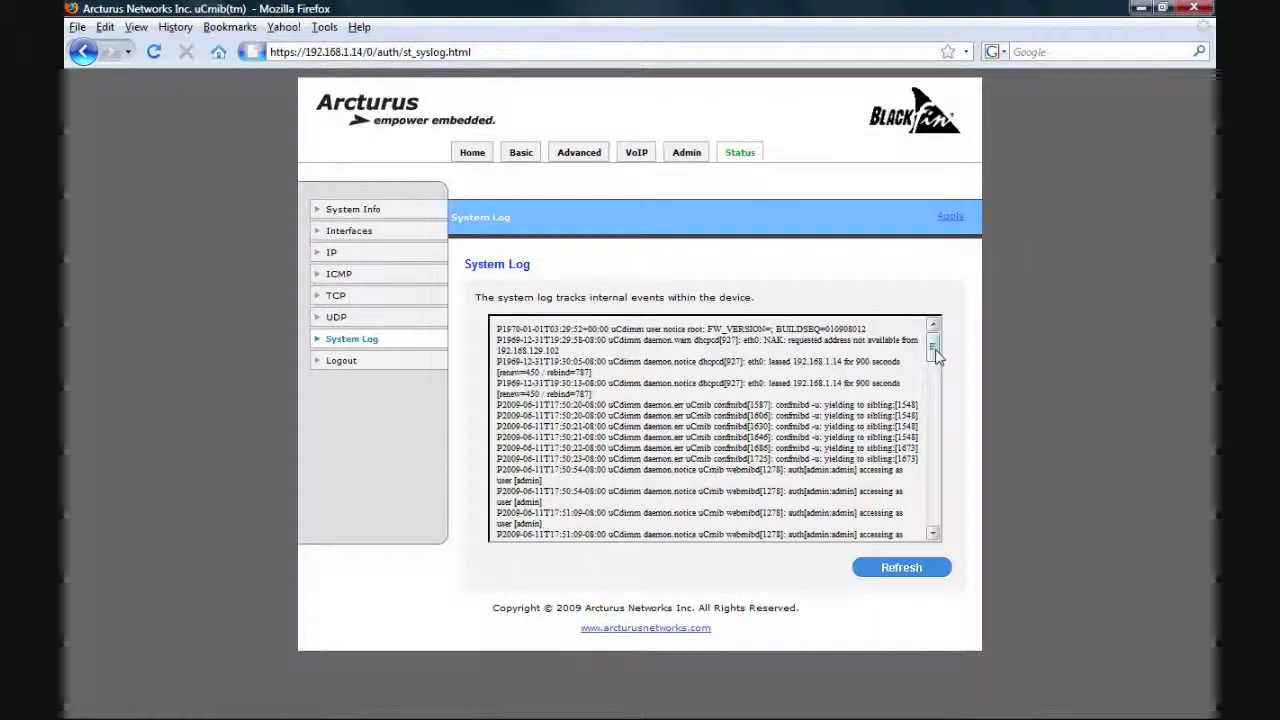
left_click_drag(933, 345, 931, 514)
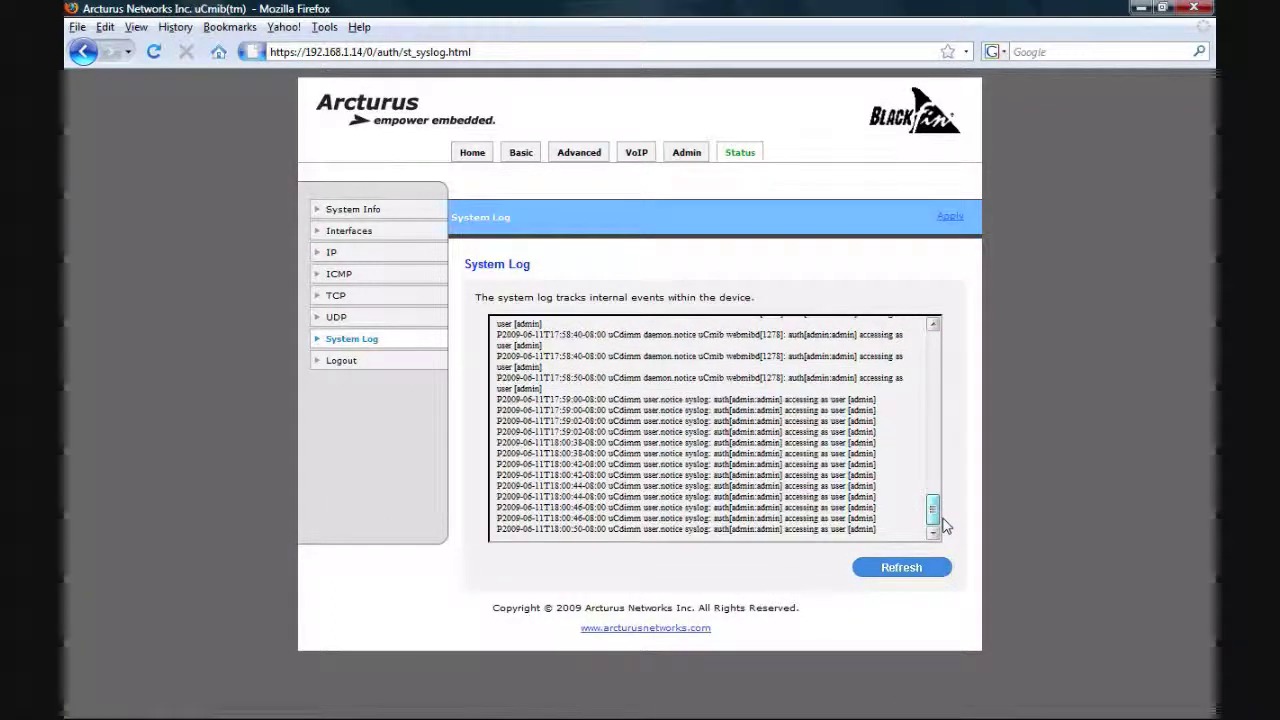